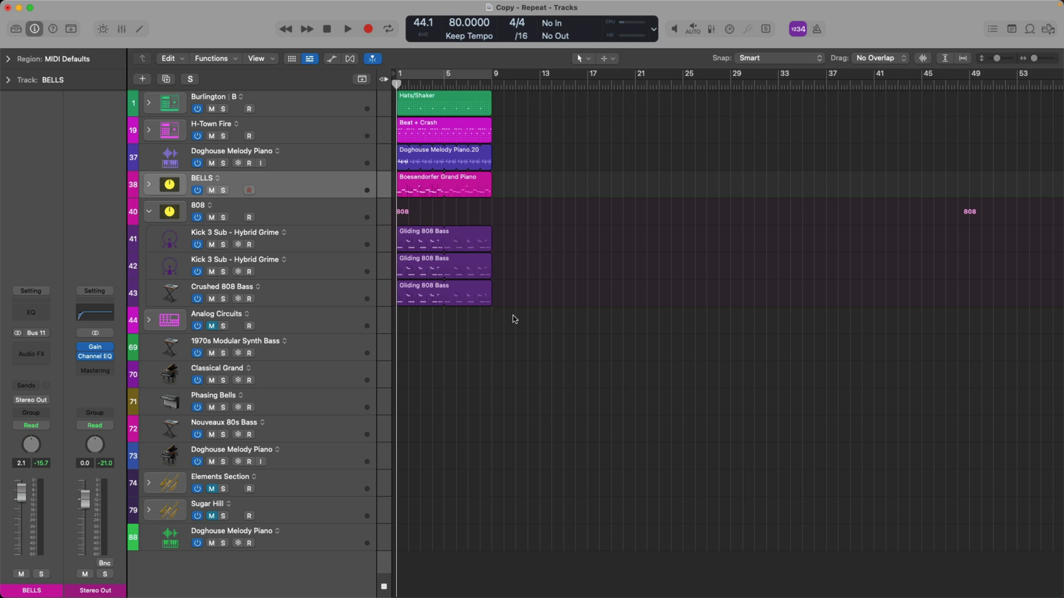
# - Show the Live Loops grid and duplicate scene 1 into the next column
pyautogui.hotkey('alt', 'v')
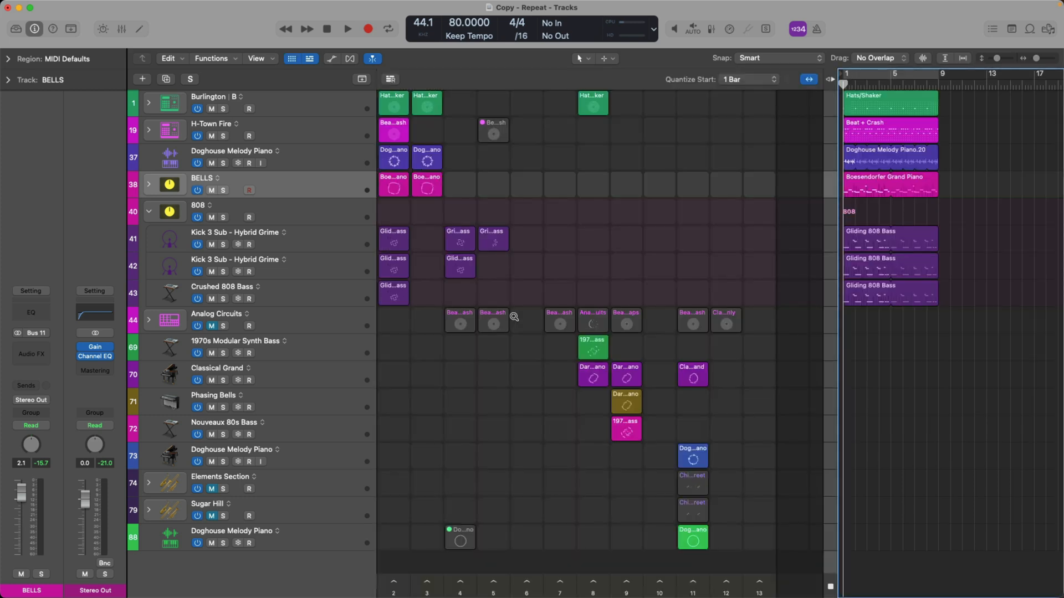
pyautogui.press('cmd+d')
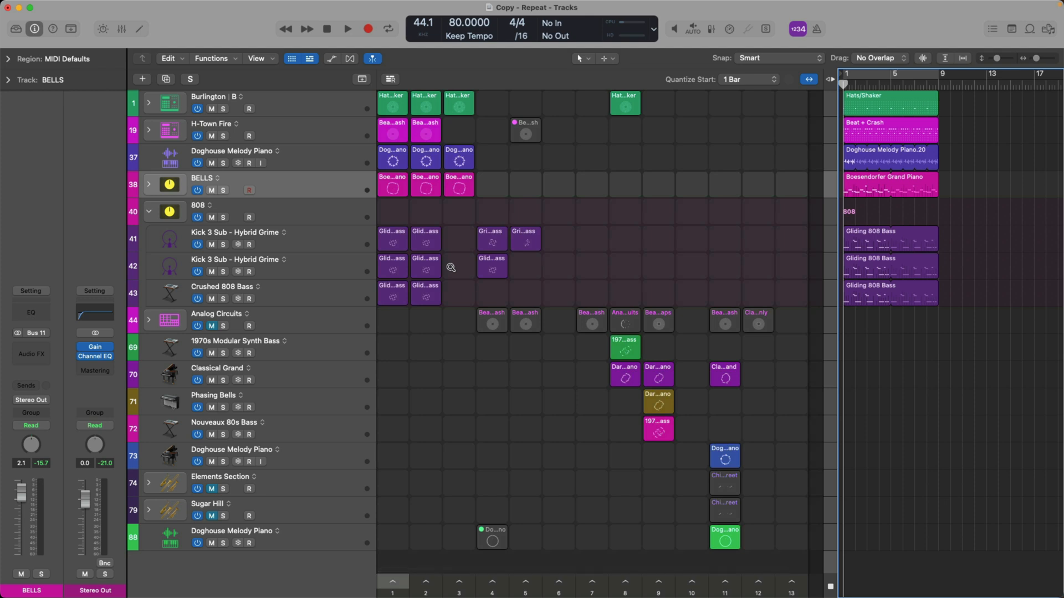
pyautogui.hotkey('alt', 'v')
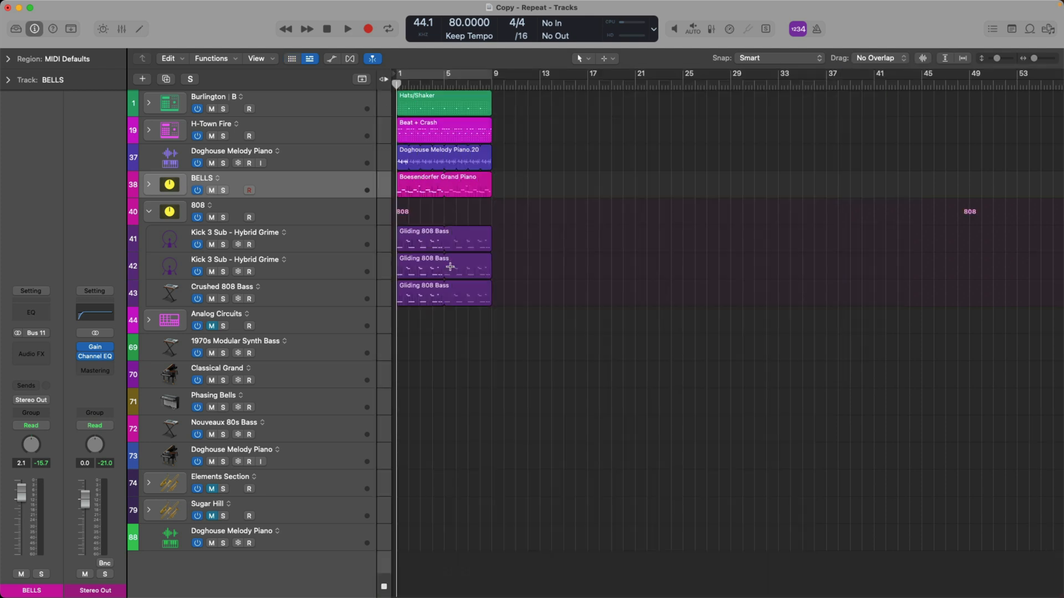
pyautogui.press('space')
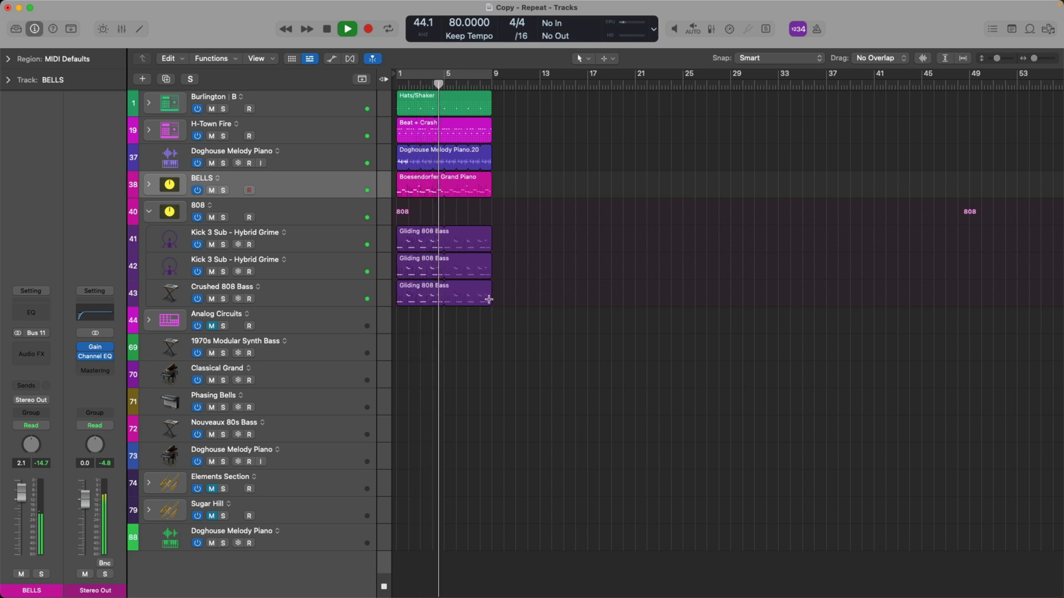
pyautogui.press('space')
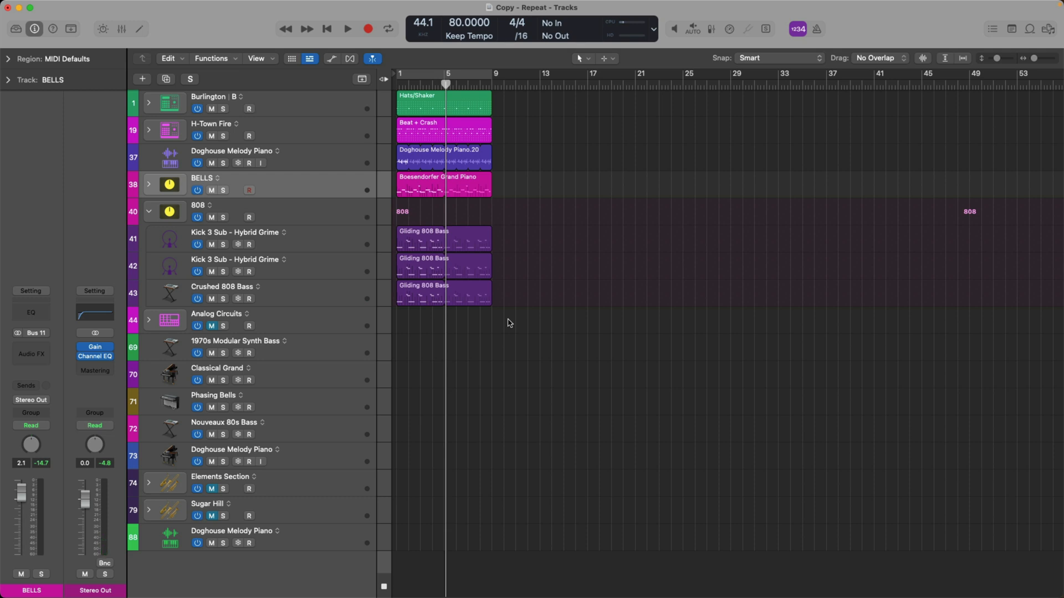
pyautogui.press('Return')
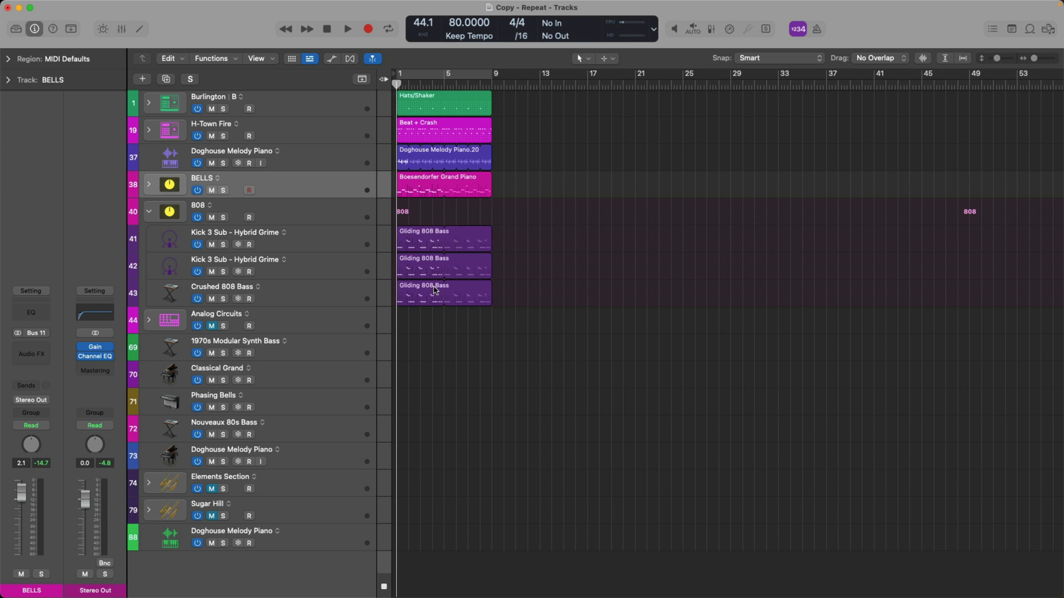
# - Option-drag a Gliding 808 Bass copy to bar 14, then copy it onto the Kick 3 Sub track above
pyautogui.moveTo(433, 291); pyautogui.dragTo(592, 292)
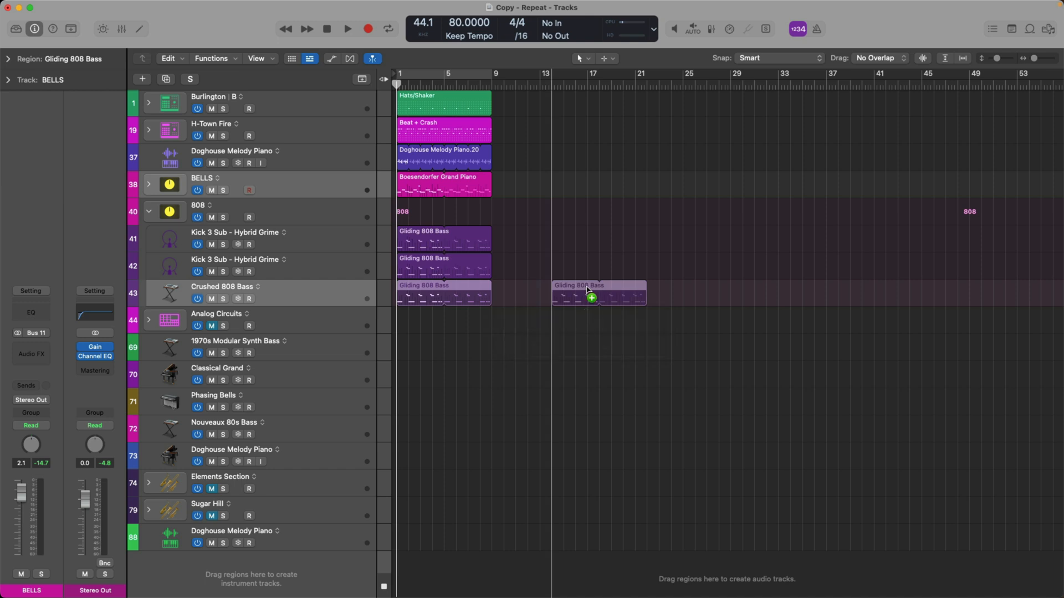
pyautogui.moveTo(589, 290); pyautogui.dragTo(588, 290)
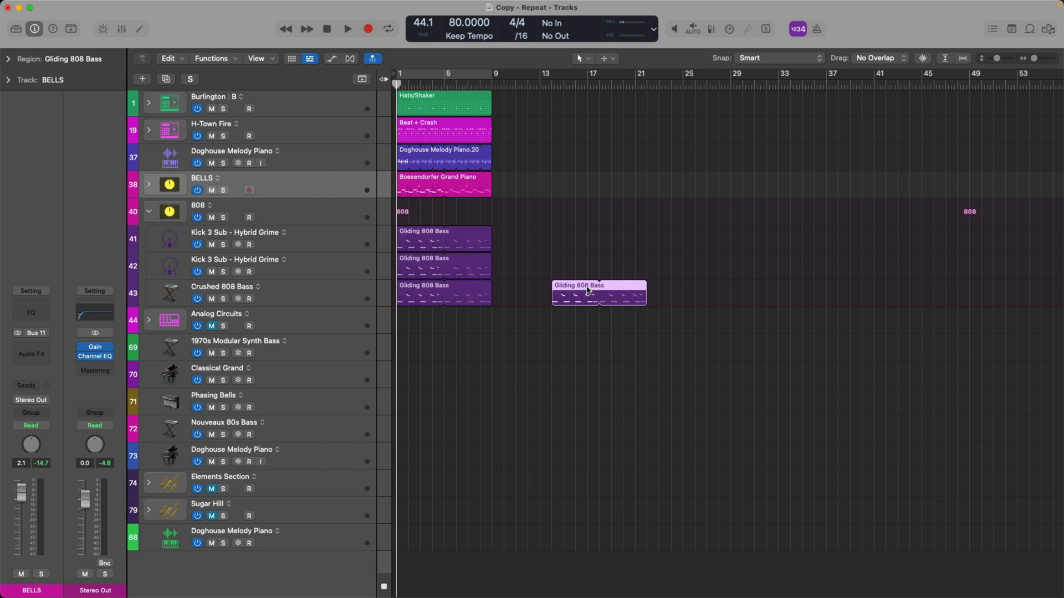
pyautogui.moveTo(587, 291); pyautogui.dragTo(587, 270)
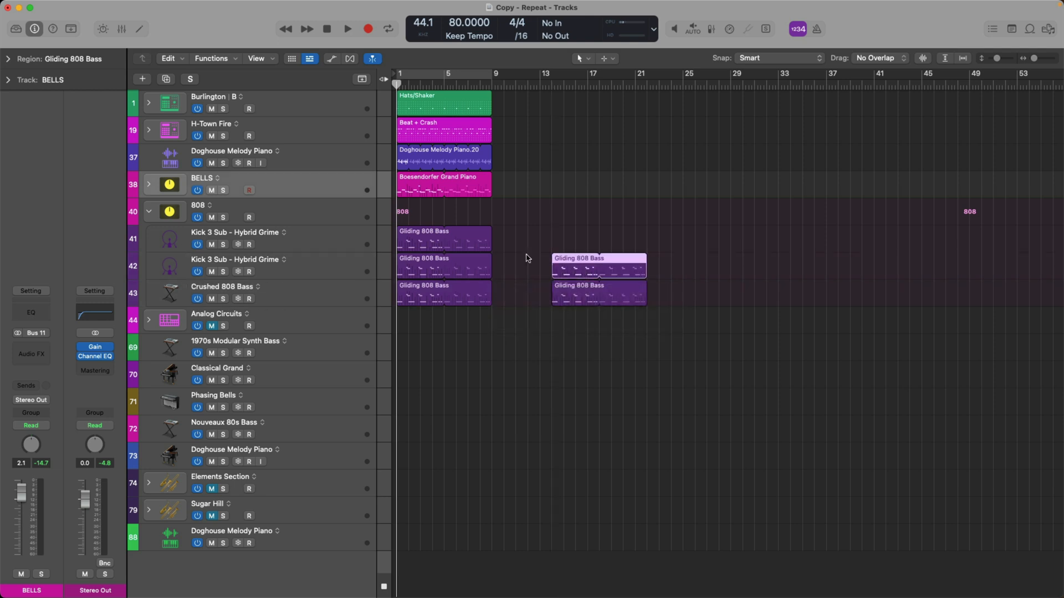
# - With the Live Loops grid active, copy the Gliding 808 Bass cell into scene 6
pyautogui.hotkey('alt', 'v')
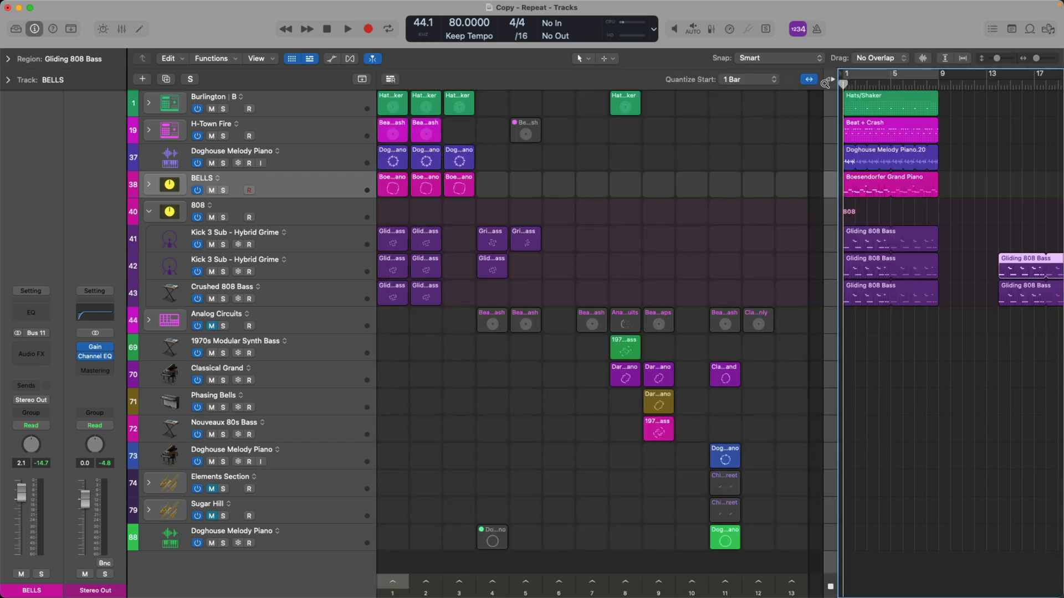
pyautogui.click(830, 79)
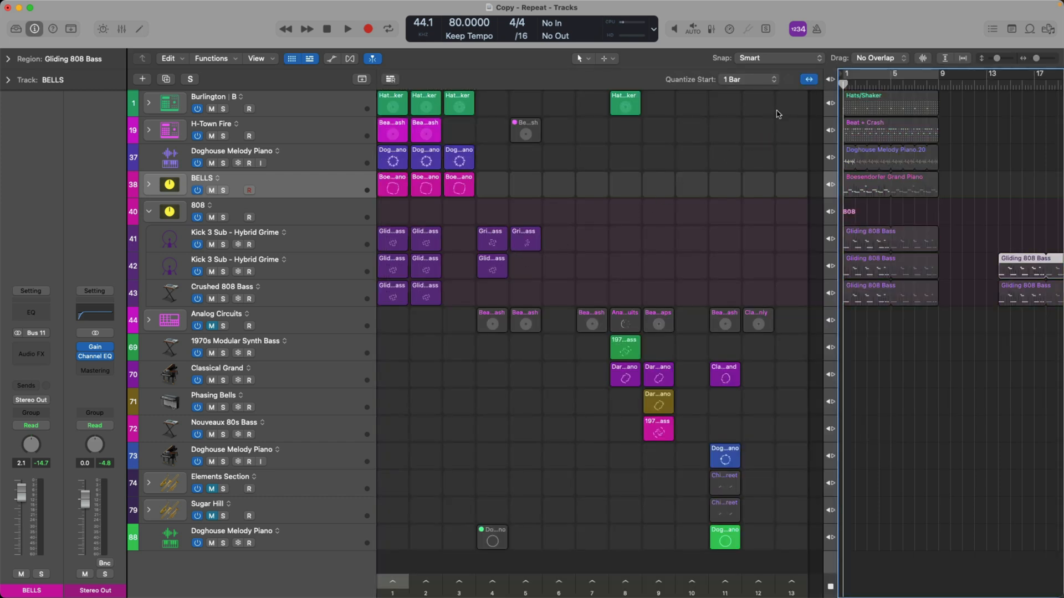
pyautogui.moveTo(491, 265)
pyautogui.moveTo(485, 263); pyautogui.dragTo(553, 259)
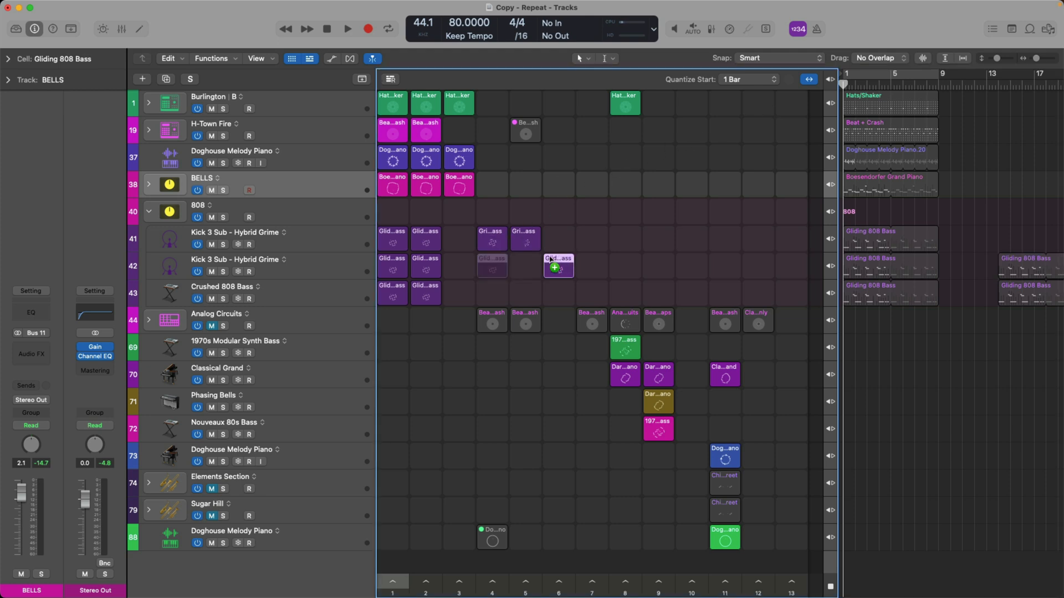
pyautogui.moveTo(553, 263); pyautogui.dragTo(555, 264)
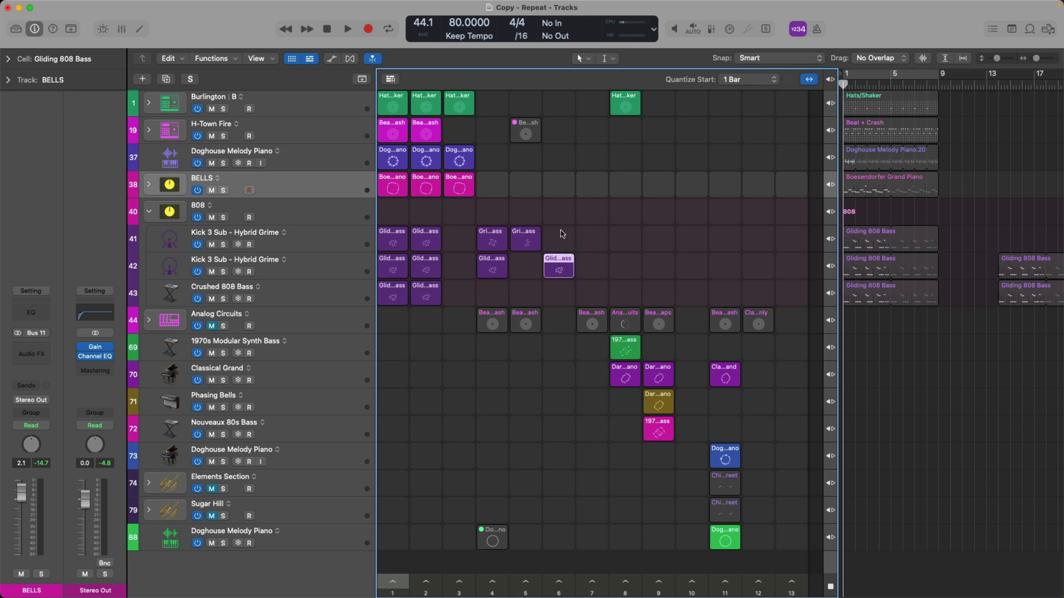
# - Marquee the two piano cells in scene 3 and copy them into scene 5
pyautogui.moveTo(502, 212); pyautogui.dragTo(463, 158)
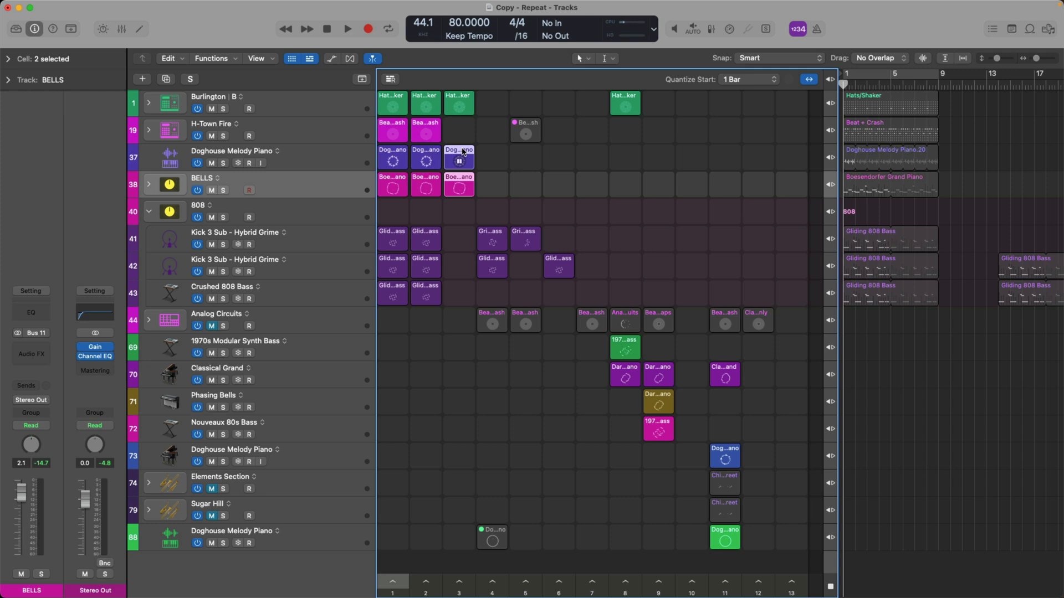
pyautogui.moveTo(462, 153); pyautogui.dragTo(523, 153)
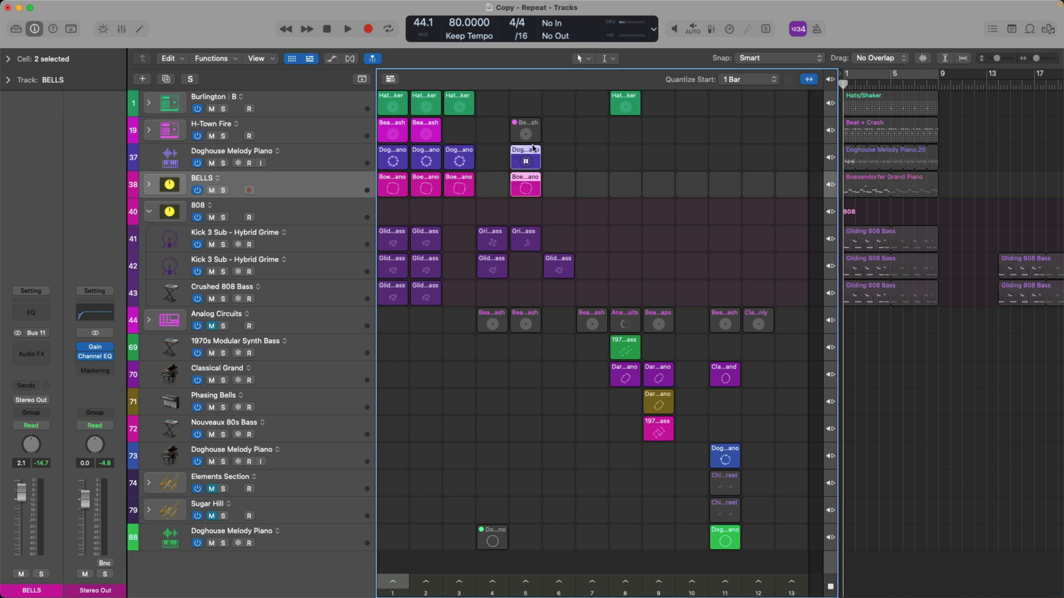
# - Reactivate the arrangement regions and copy both piano regions to around bar 14
pyautogui.hotkey('alt', 'v')
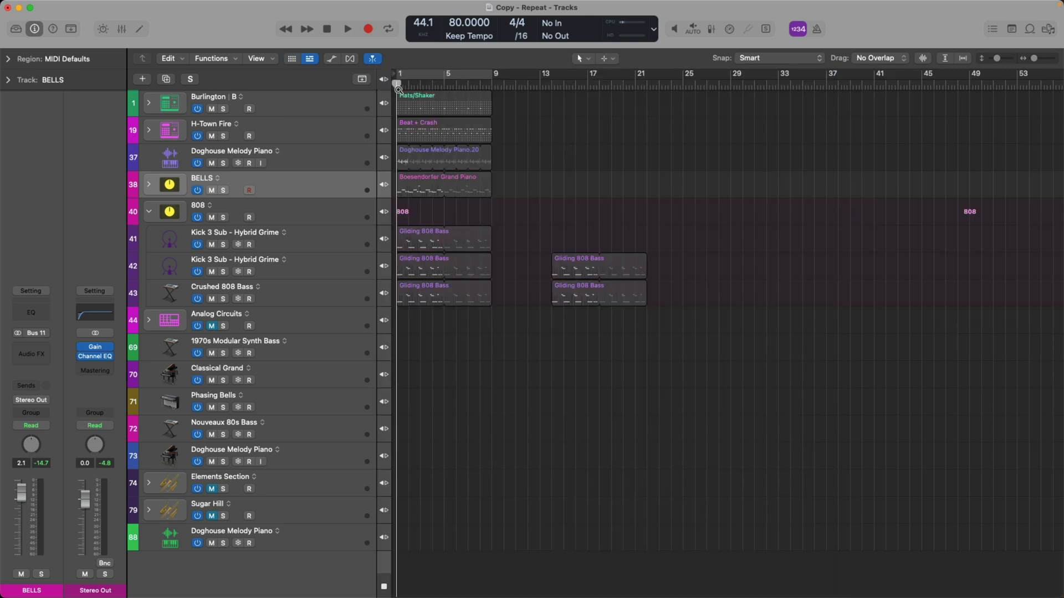
pyautogui.click(384, 80)
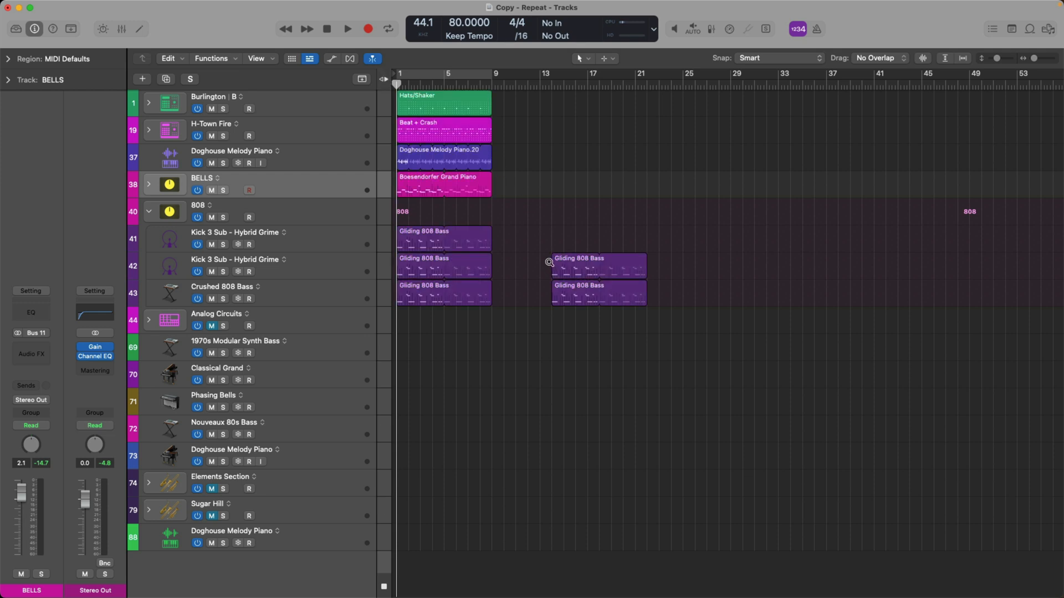
pyautogui.moveTo(497, 198); pyautogui.dragTo(474, 152)
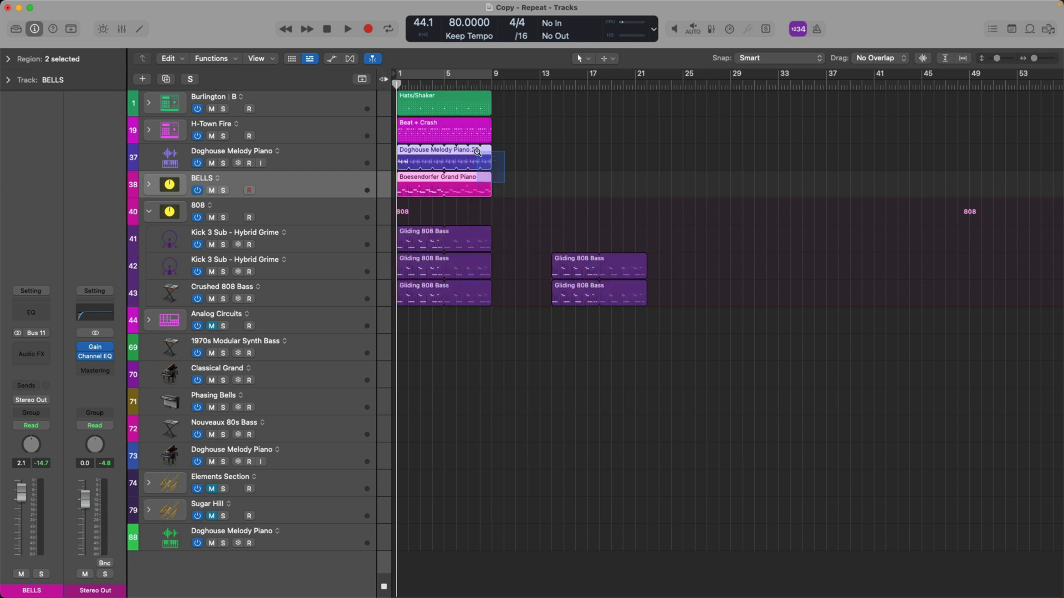
pyautogui.moveTo(407, 151); pyautogui.dragTo(553, 158)
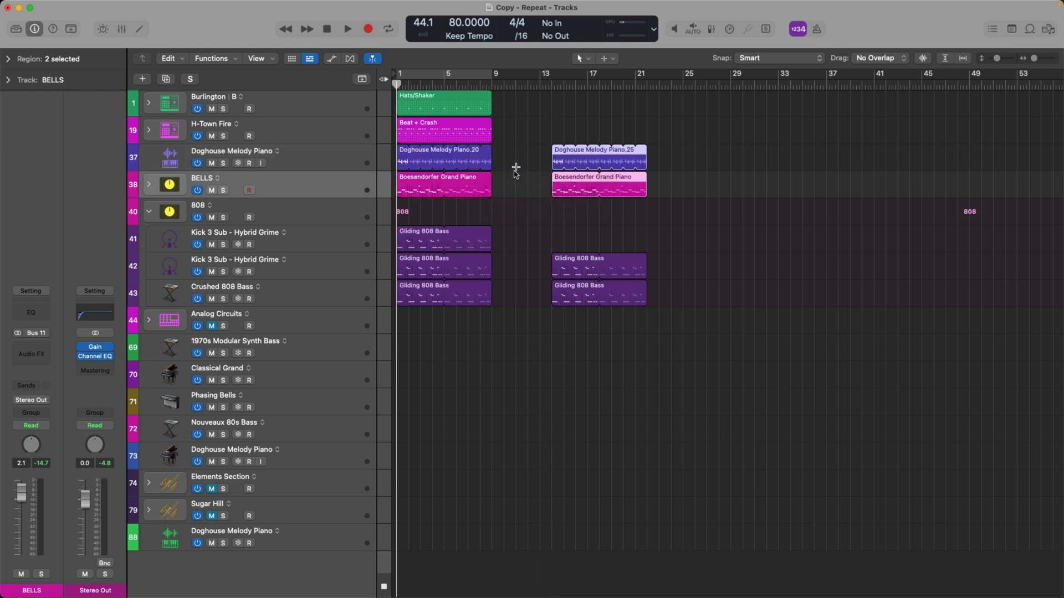
# - Marquee the four copied regions around bar 14 and delete them
pyautogui.moveTo(525, 154); pyautogui.dragTo(587, 295)
pyautogui.press('Delete')
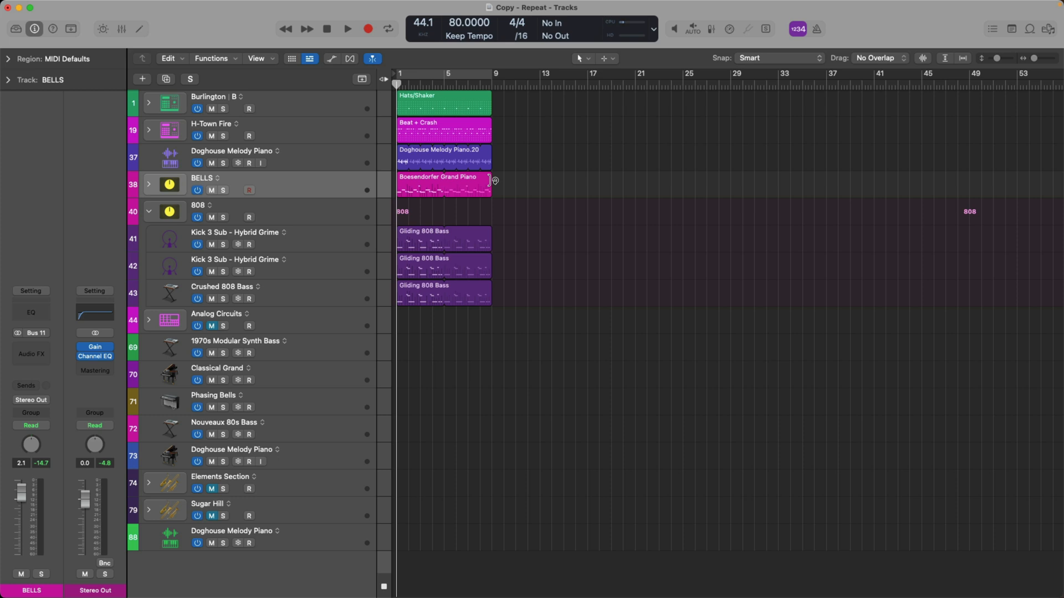
# - Loop the Boesendorfer Grand Piano region on BELLS out to about bar 16 and zoom into it
pyautogui.moveTo(494, 181); pyautogui.dragTo(588, 184)
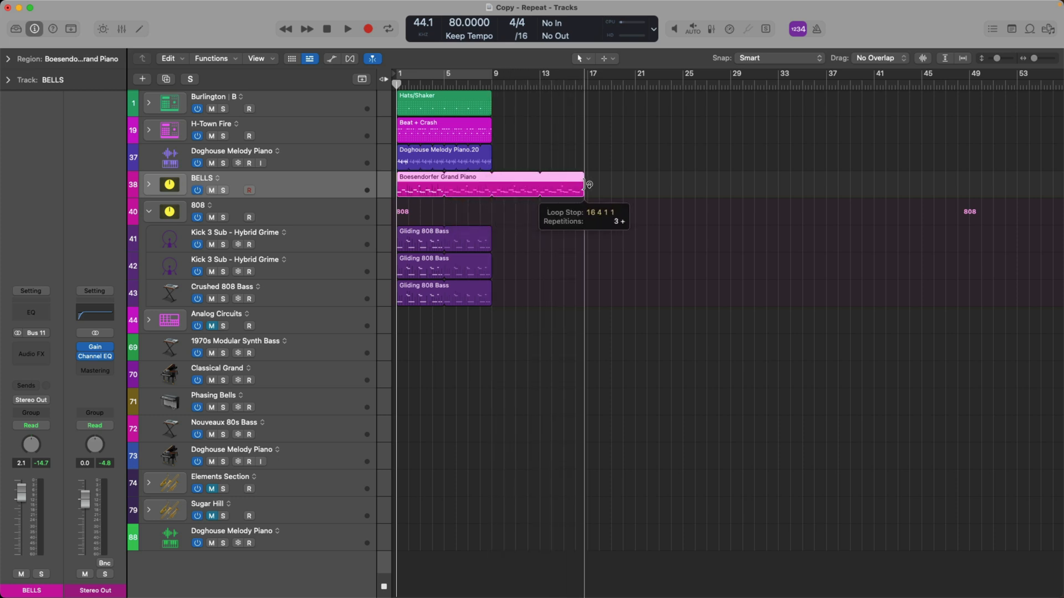
pyautogui.moveTo(589, 184)
pyautogui.mouseDown()
pyautogui.moveTo(498, 184)
pyautogui.moveTo(600, 181)
pyautogui.moveTo(588, 184)
pyautogui.mouseUp()
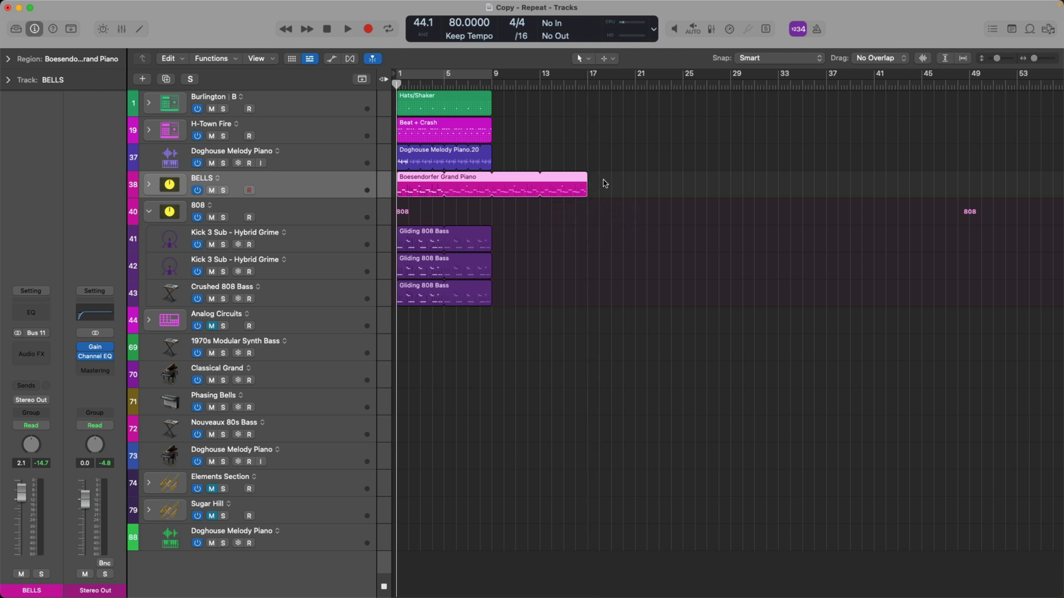
pyautogui.click(585, 184)
pyautogui.keyDown('alt'); pyautogui.moveTo(472, 123); pyautogui.dragTo(558, 281); pyautogui.keyUp('alt')
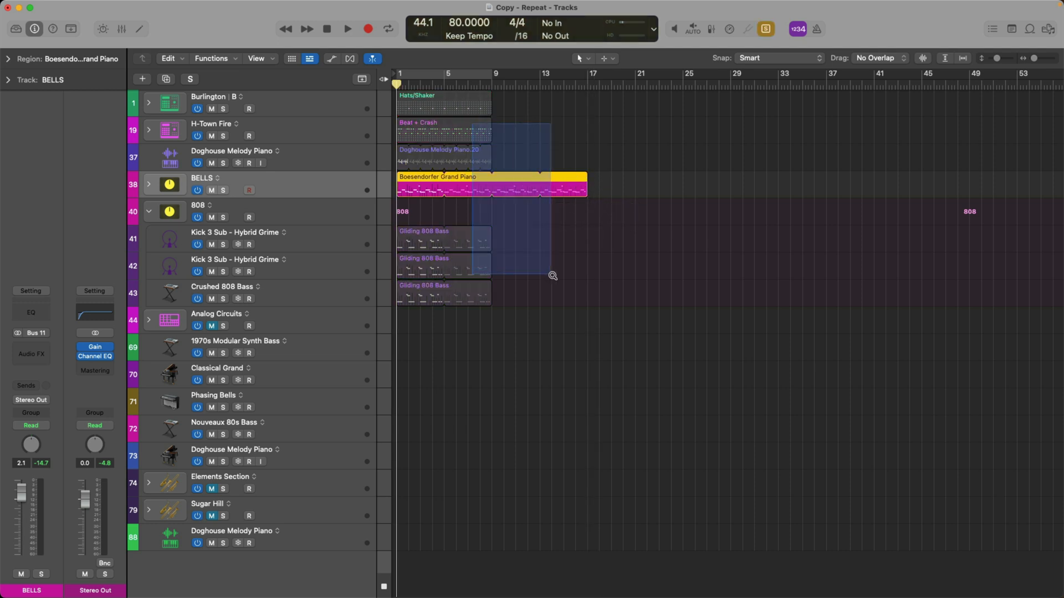
pyautogui.hscroll(-8, 548, 252)
pyautogui.hscroll(-4, 548, 253)
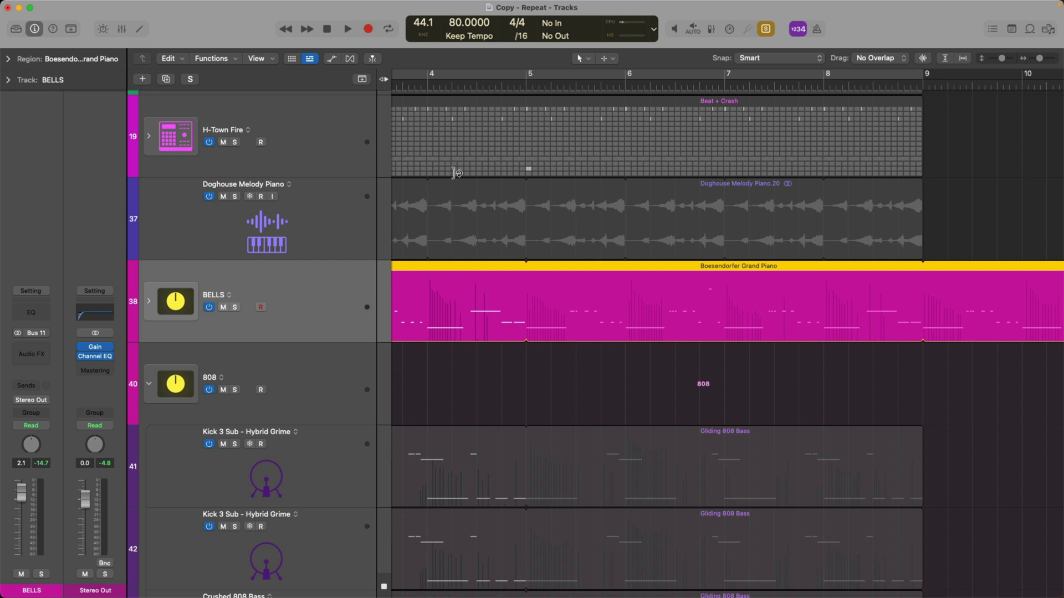
# - Play the arrangement from bar 4, jump to bar 8, stop and zoom out
pyautogui.click(427, 83)
pyautogui.press('space')
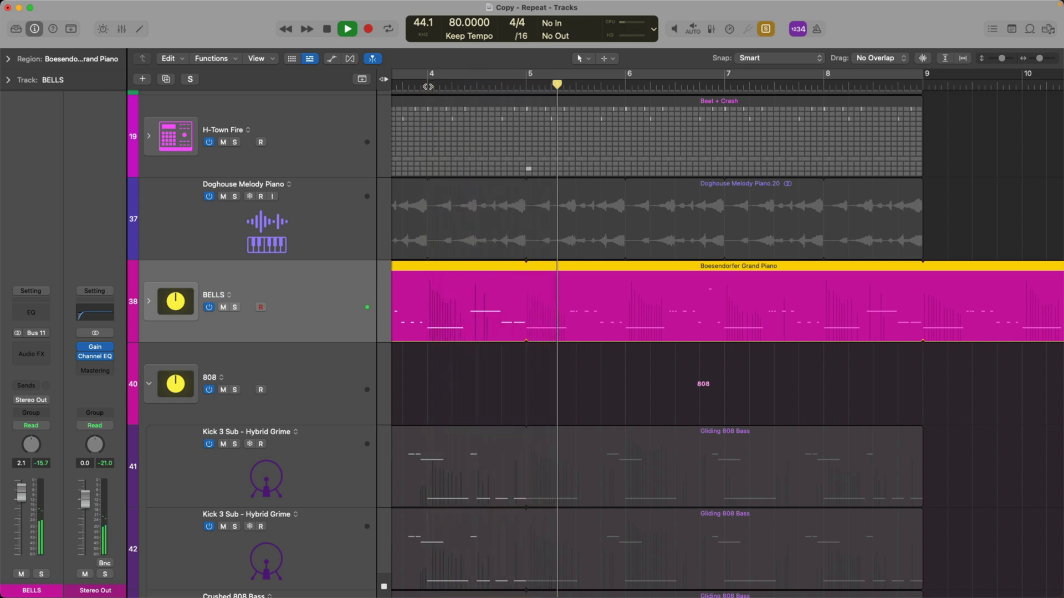
pyautogui.hscroll(1, 433, 85)
pyautogui.hscroll(2, 432, 86)
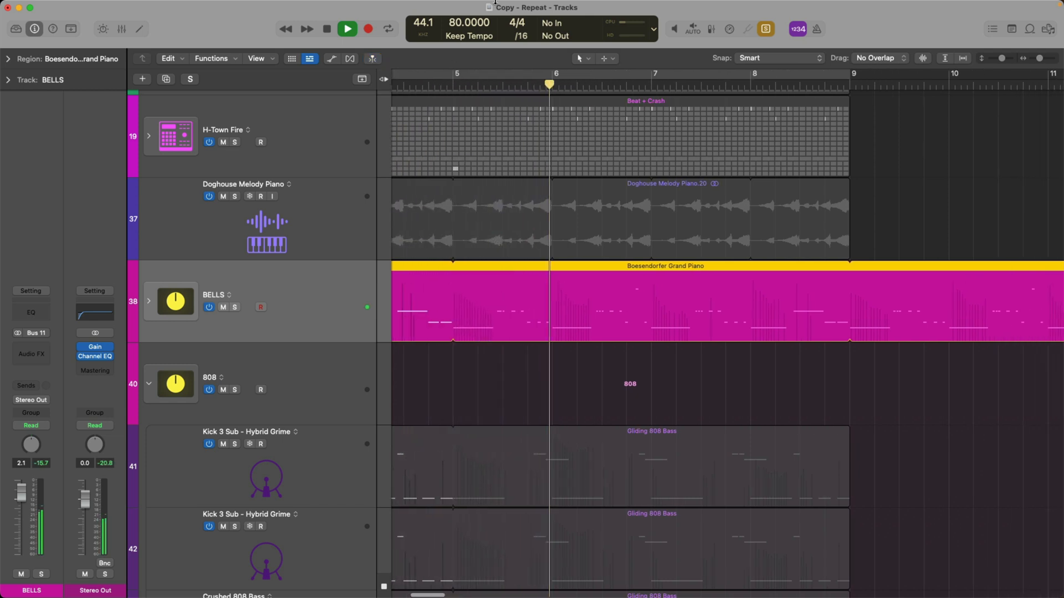
pyautogui.click(753, 85)
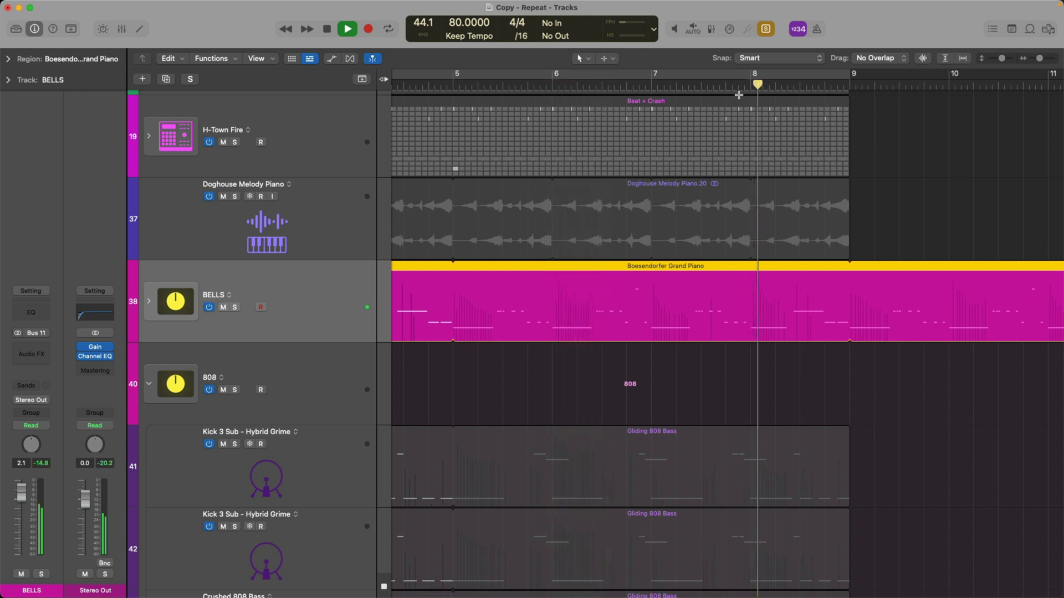
pyautogui.hscroll(3, 754, 85)
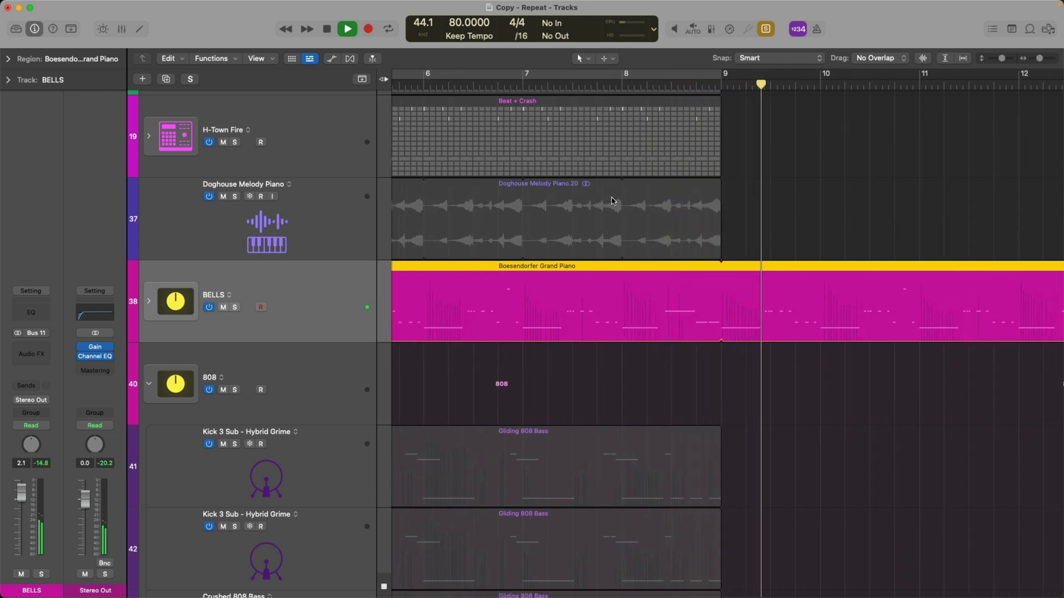
pyautogui.press('space')
pyautogui.press('super+Left')
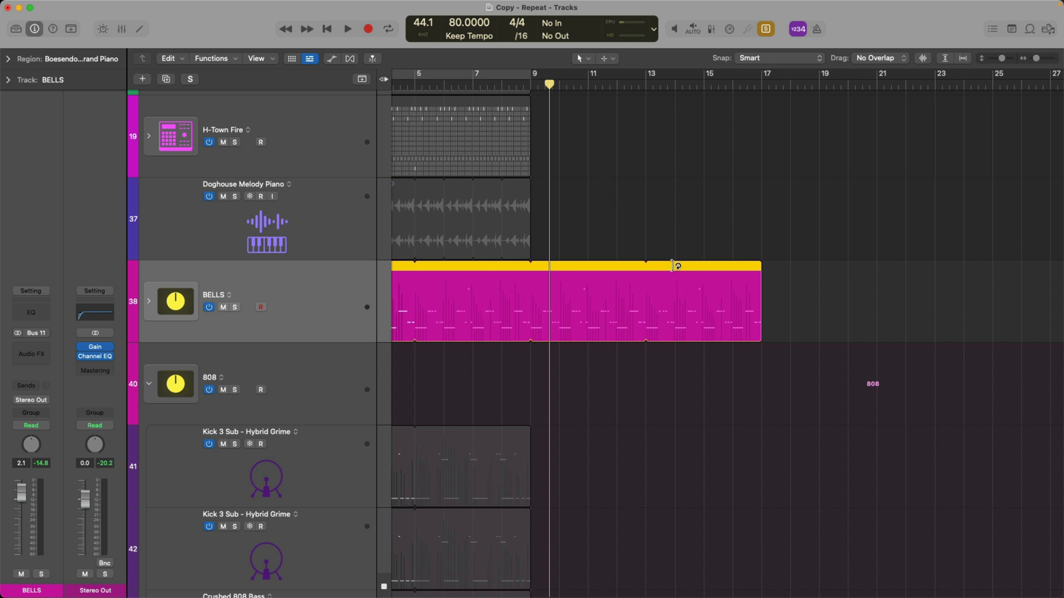
# - Adjust the Boesendorfer loop end so it finishes near bar 11
pyautogui.click(675, 266)
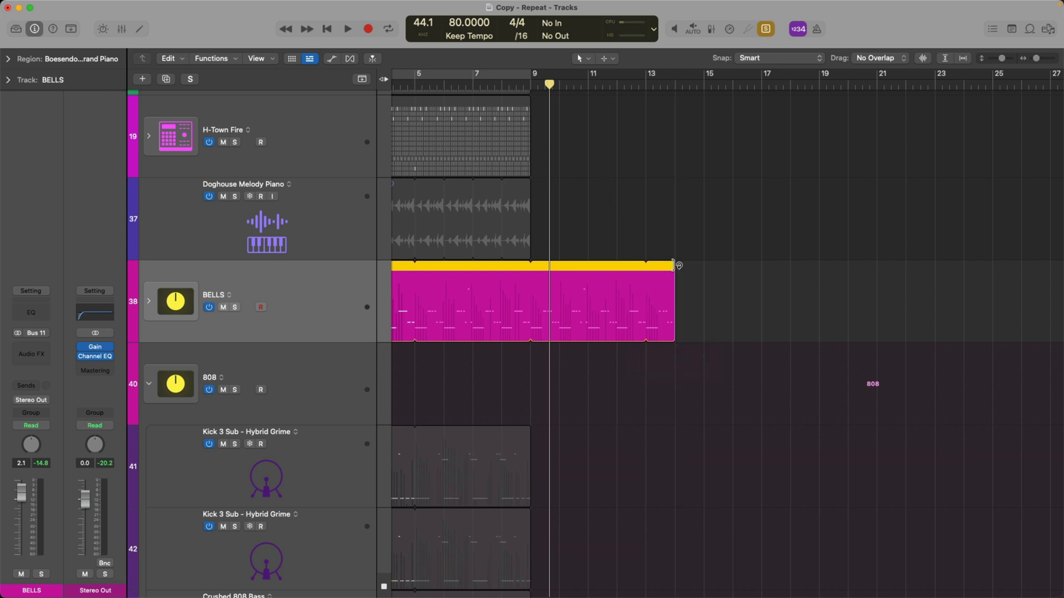
pyautogui.click(590, 265)
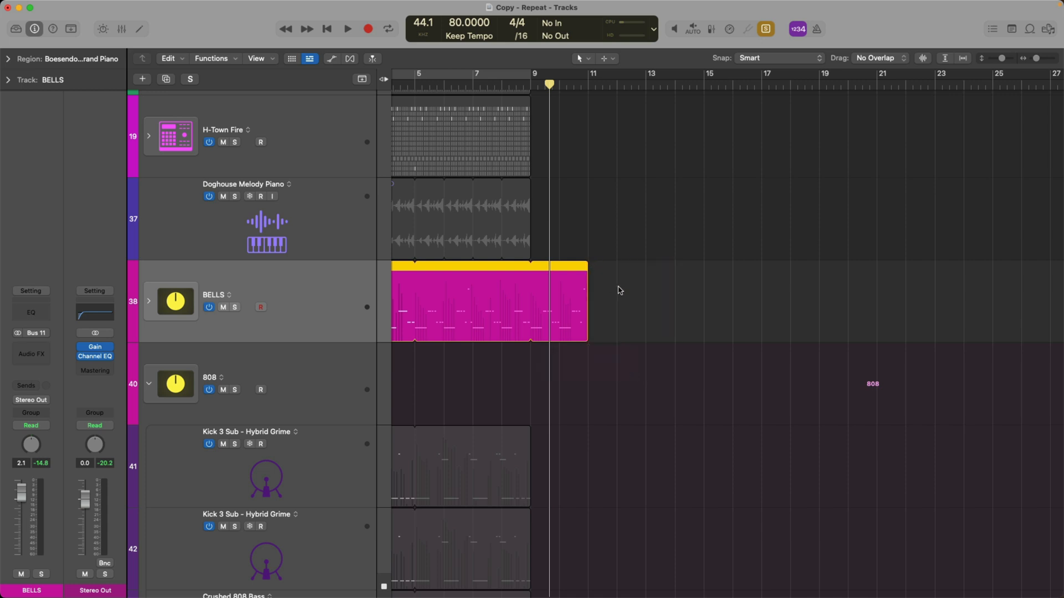
pyautogui.press('super+Left')
pyautogui.press('super+Left')
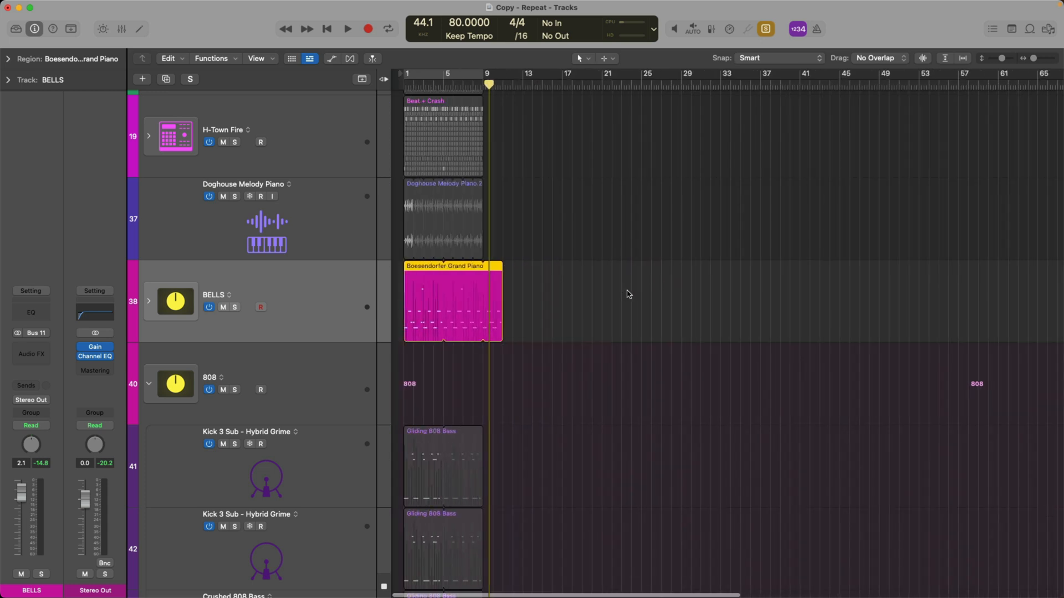
# - Toggle the Loop setting off and on in the Region inspector for the Boesendorfer region
pyautogui.click(8, 58)
pyautogui.click(34, 29)
pyautogui.click(33, 29)
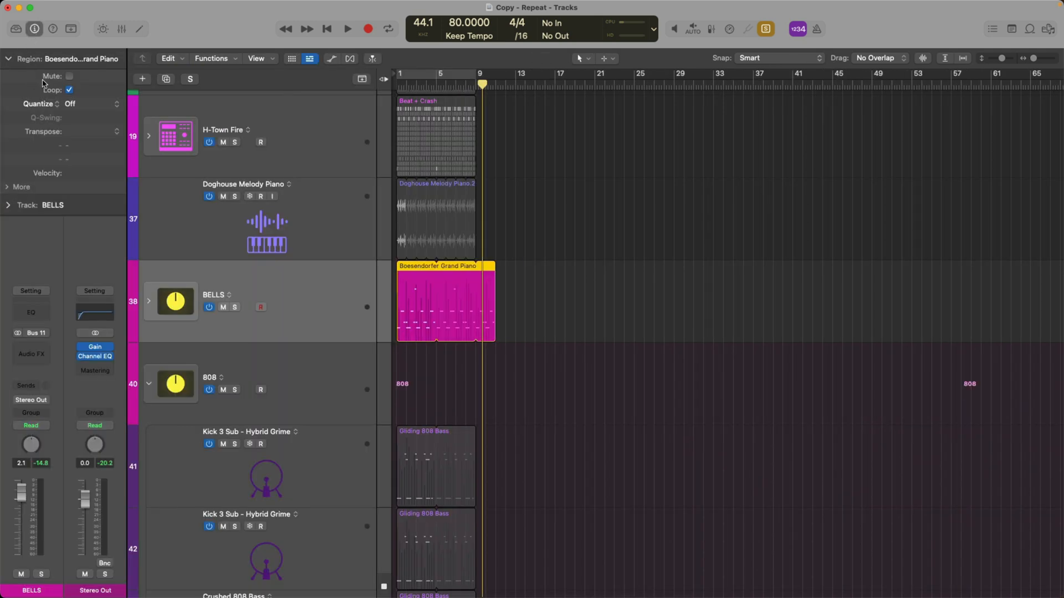
pyautogui.click(69, 91)
pyautogui.click(70, 91)
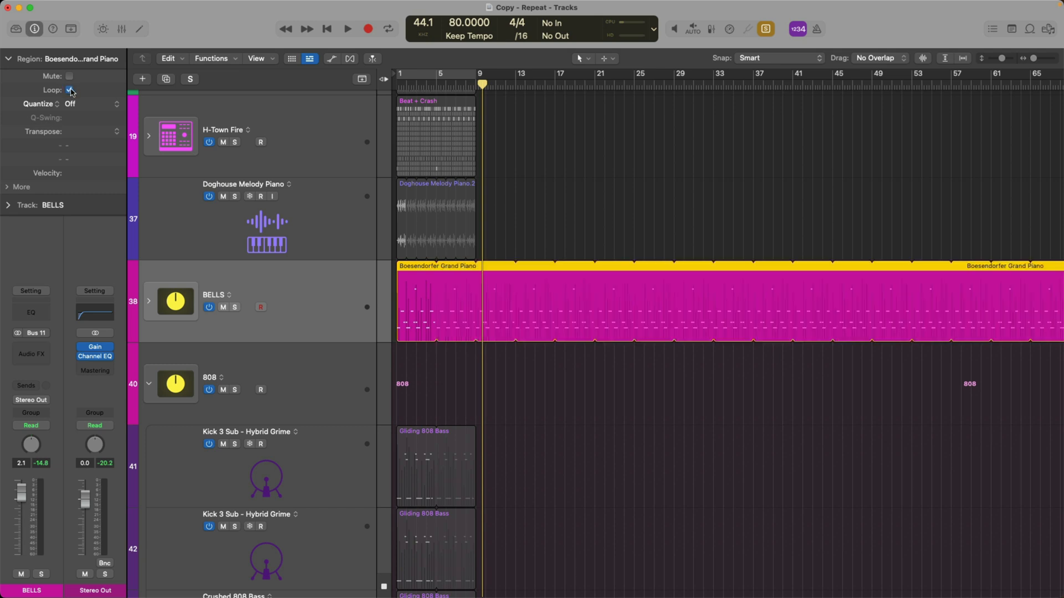
# - Inspect the loop's far end, then trim the looped repetitions back to bar 9
pyautogui.press('super+Left')
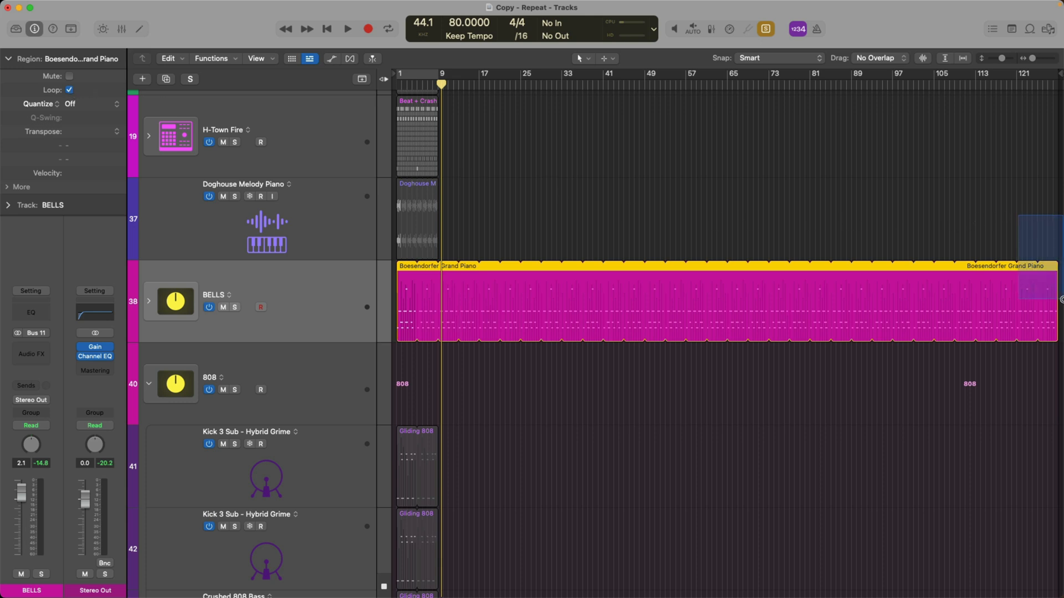
pyautogui.moveTo(1014, 215); pyautogui.dragTo(1056, 300)
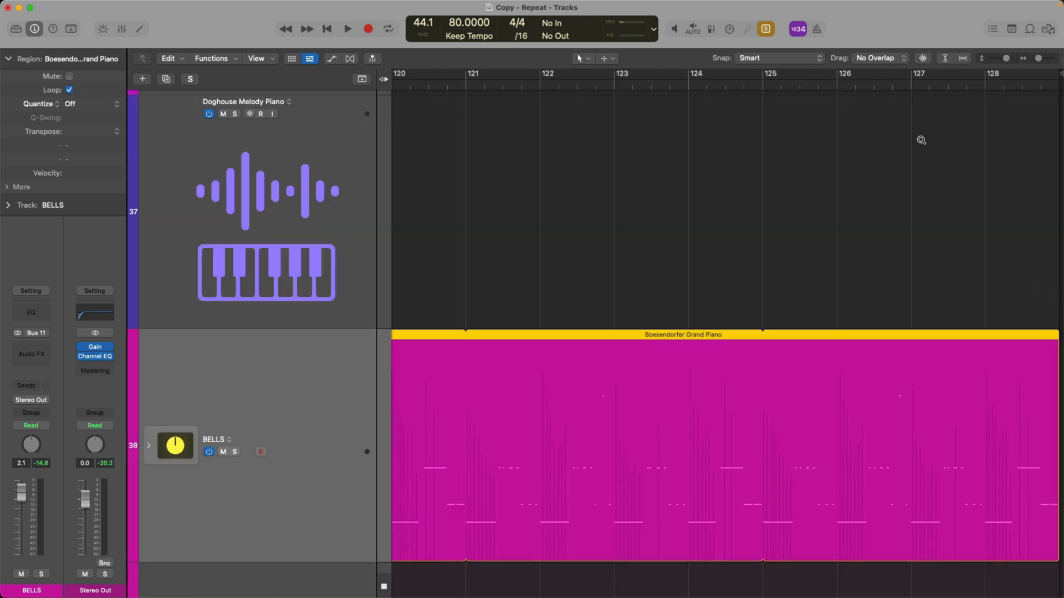
pyautogui.press('z')
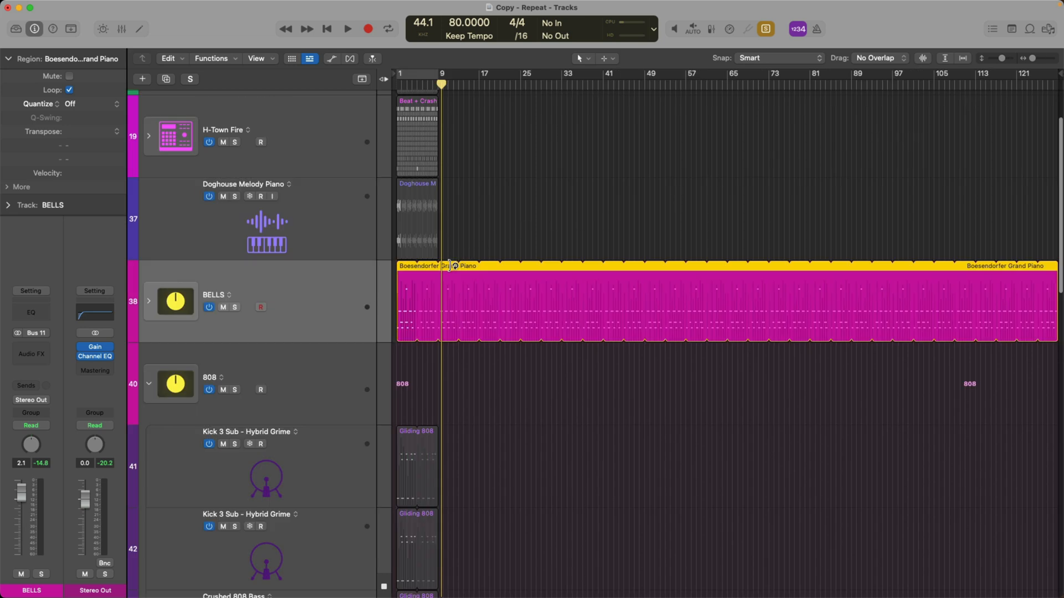
pyautogui.moveTo(452, 267); pyautogui.dragTo(445, 267)
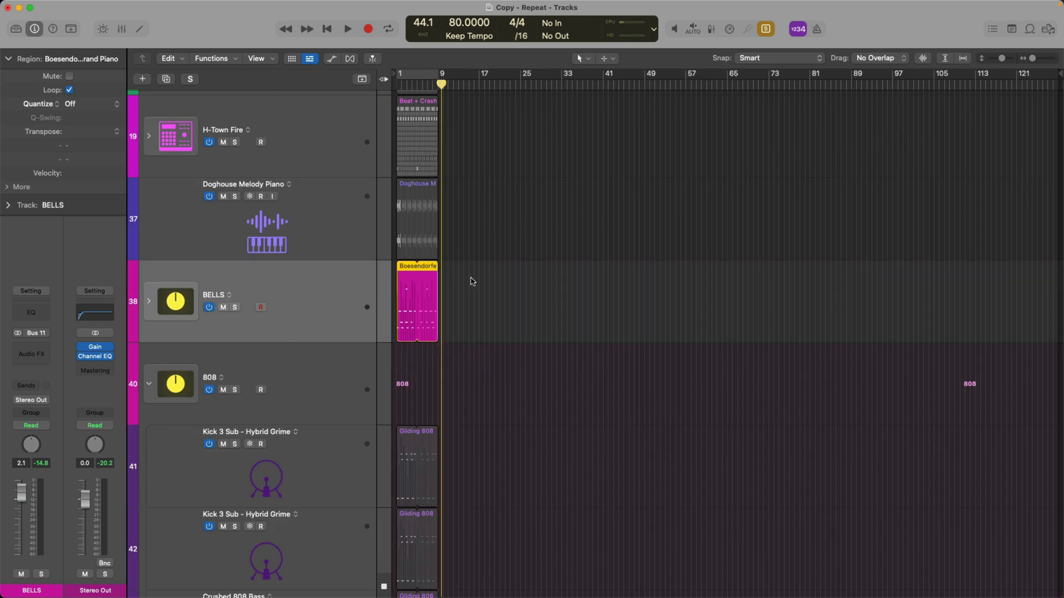
pyautogui.click(486, 289)
# - Convert the Boesendorfer region's loop into separate regions via Convert Loops to Regions
pyautogui.press('z')
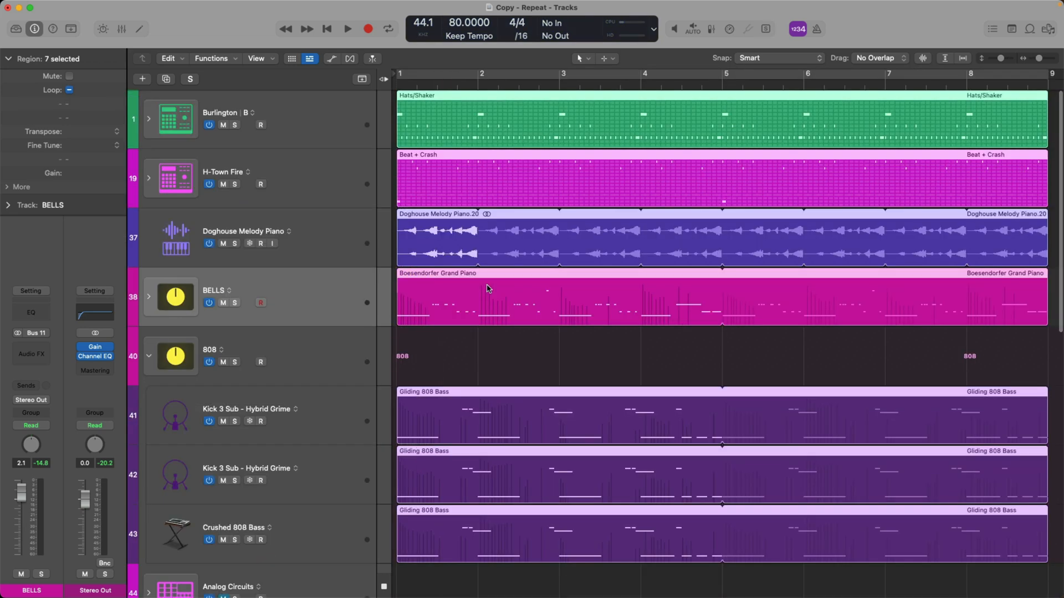
pyautogui.click(493, 340)
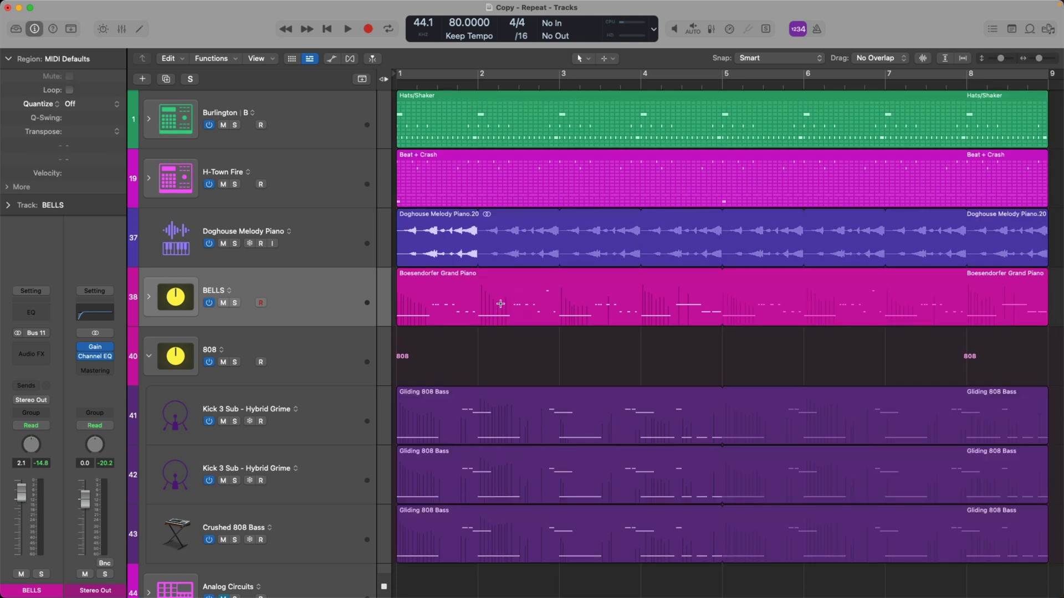
pyautogui.rightClick(510, 284)
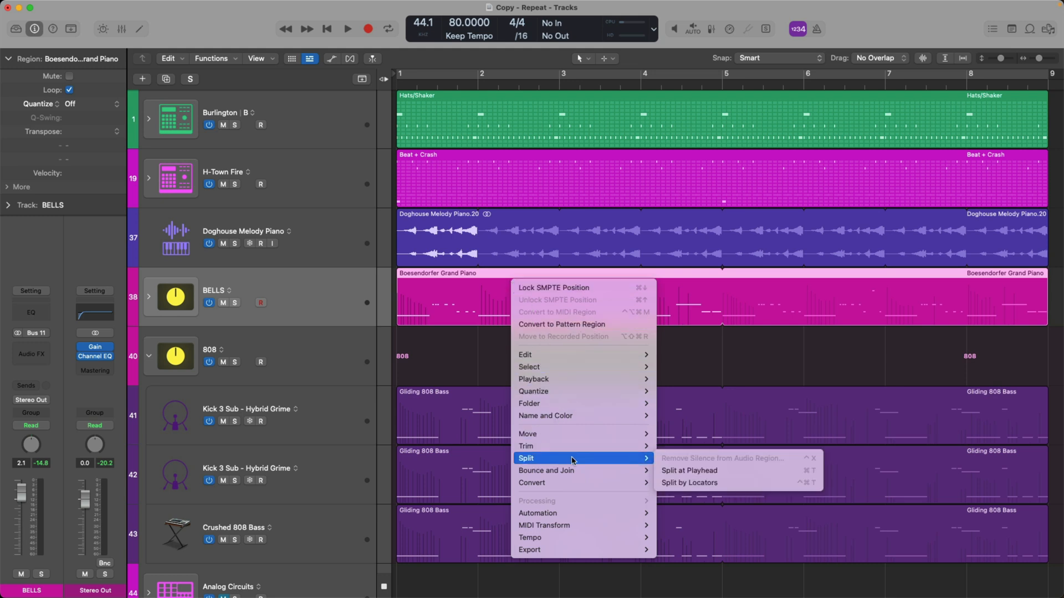
pyautogui.moveTo(533, 483)
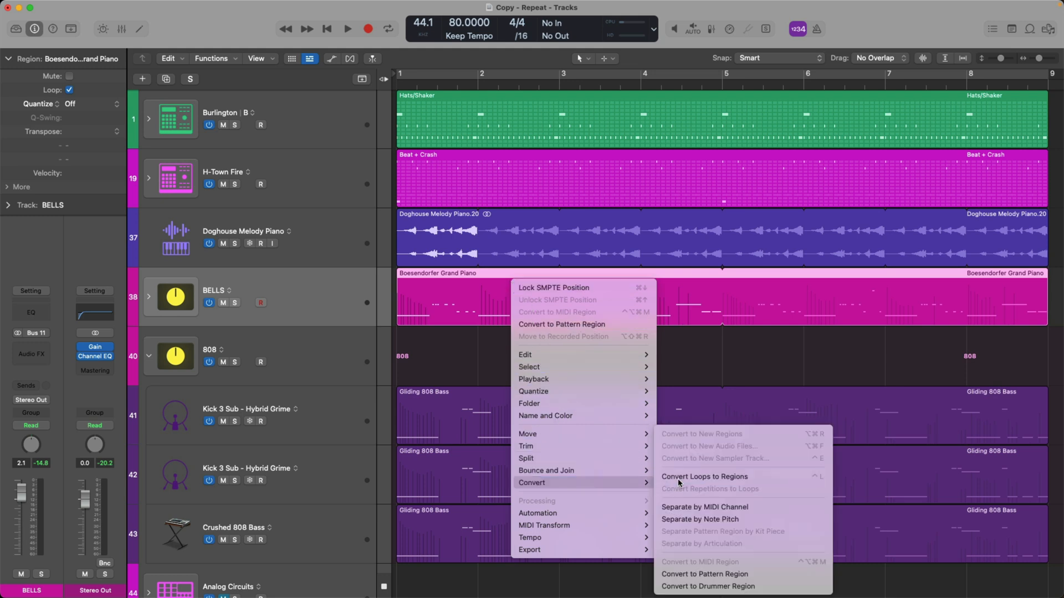
pyautogui.click(679, 480)
# - Resize a converted region to start at bar 6, then undo to rejoin one bars 1–9 region
pyautogui.click(735, 348)
pyautogui.click(740, 304)
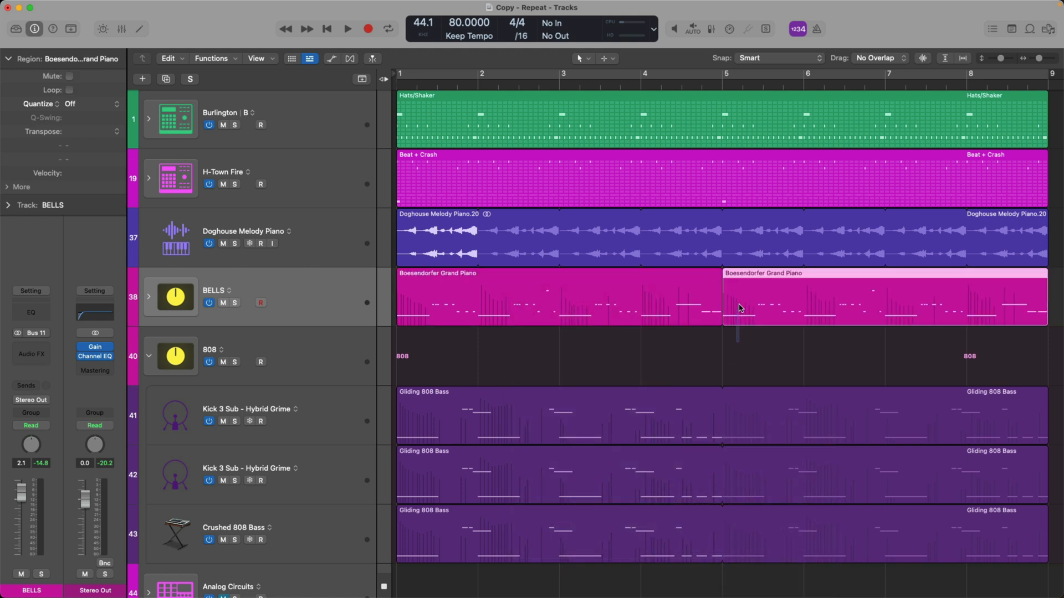
pyautogui.click(692, 286)
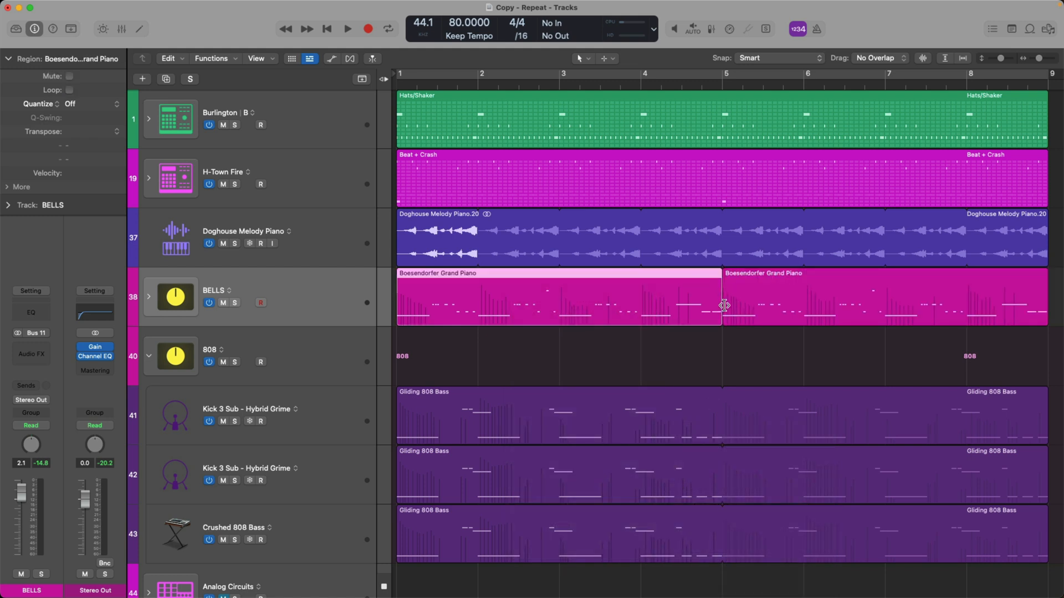
pyautogui.moveTo(725, 309); pyautogui.dragTo(804, 310)
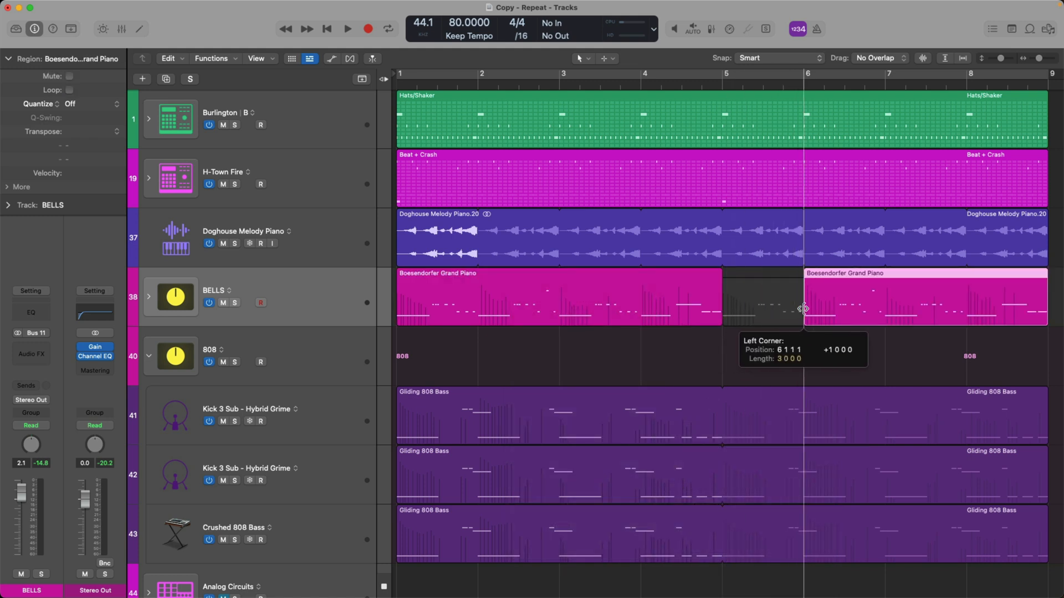
pyautogui.press('super+z')
pyautogui.press('super+z')
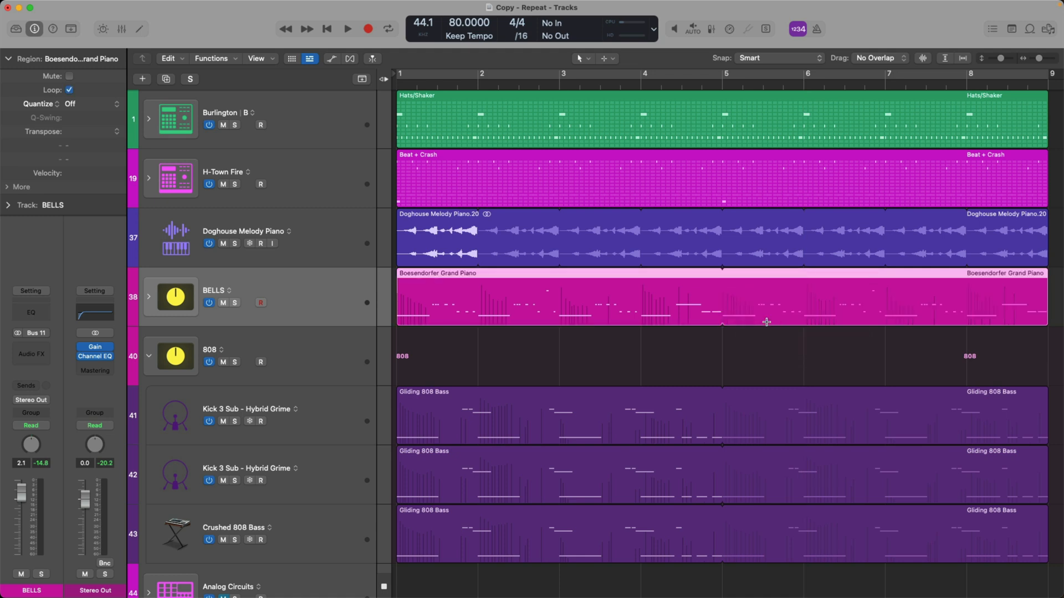
pyautogui.click(761, 338)
pyautogui.press('super+Left')
pyautogui.press('super+Left')
pyautogui.press('super+Left')
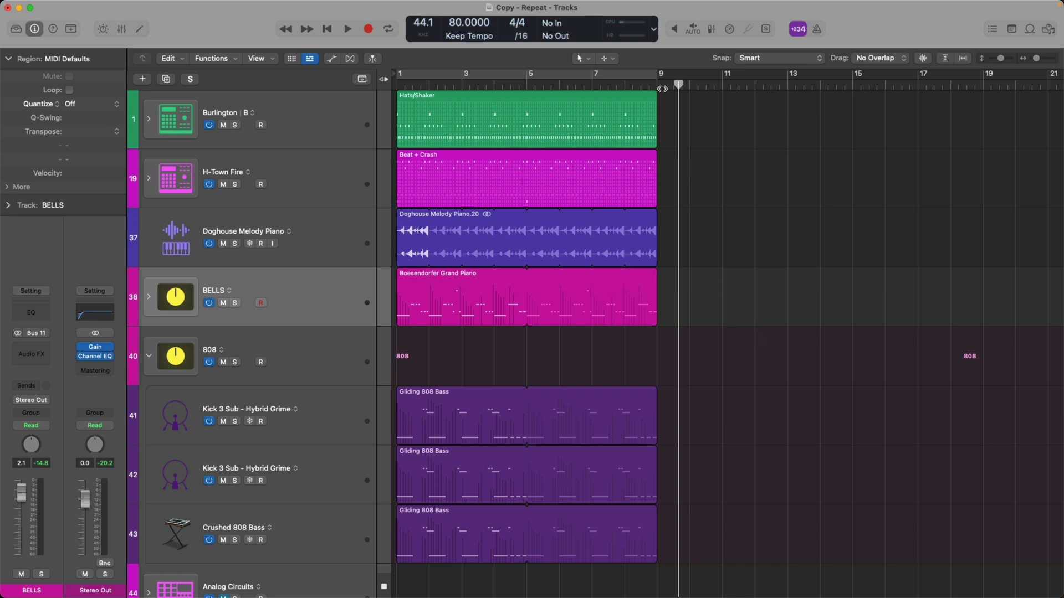
# - Copy the Boesendorfer Grand Piano region and paste it at bar 12 on BELLS
pyautogui.click(660, 87)
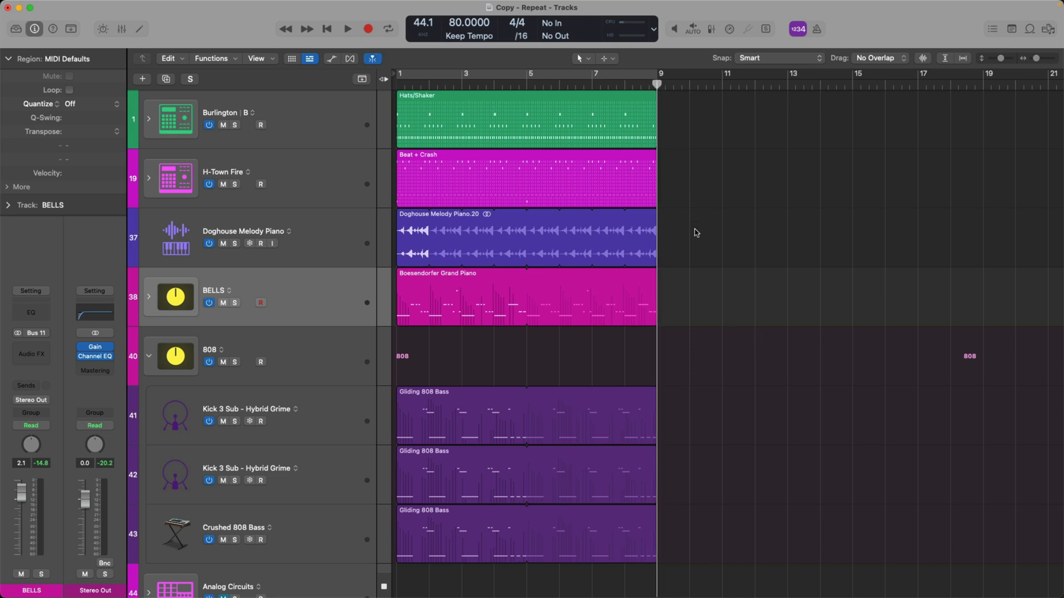
pyautogui.click(515, 279)
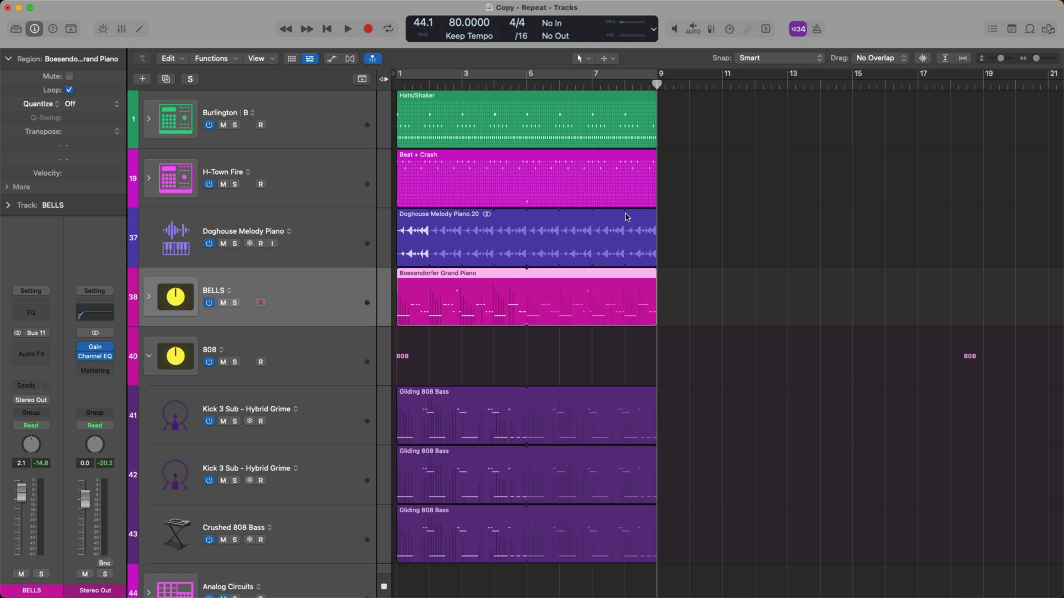
pyautogui.click(758, 85)
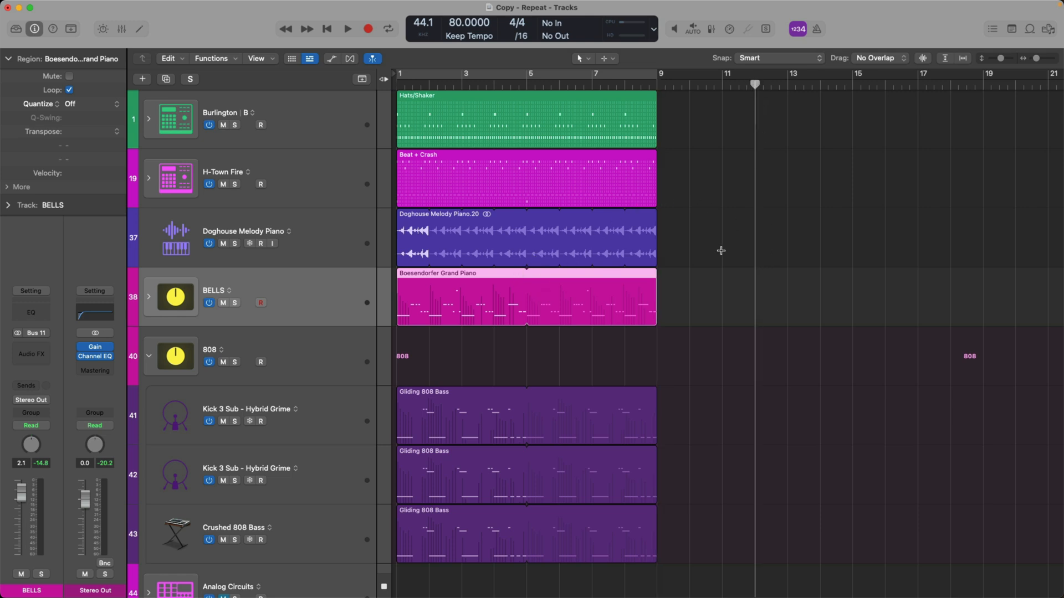
pyautogui.press('super+v')
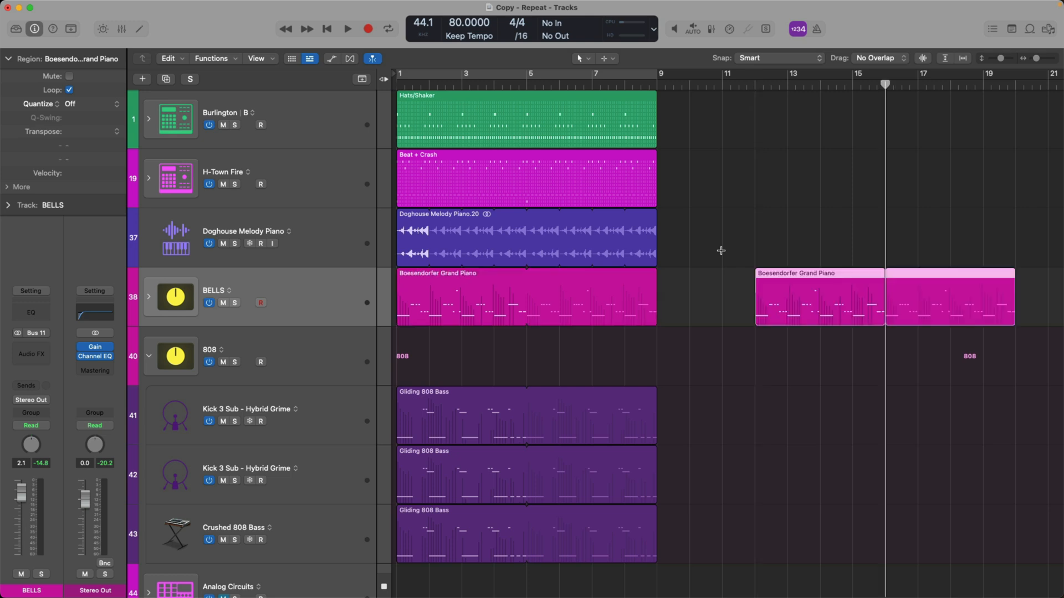
pyautogui.hscroll(4, 720, 250)
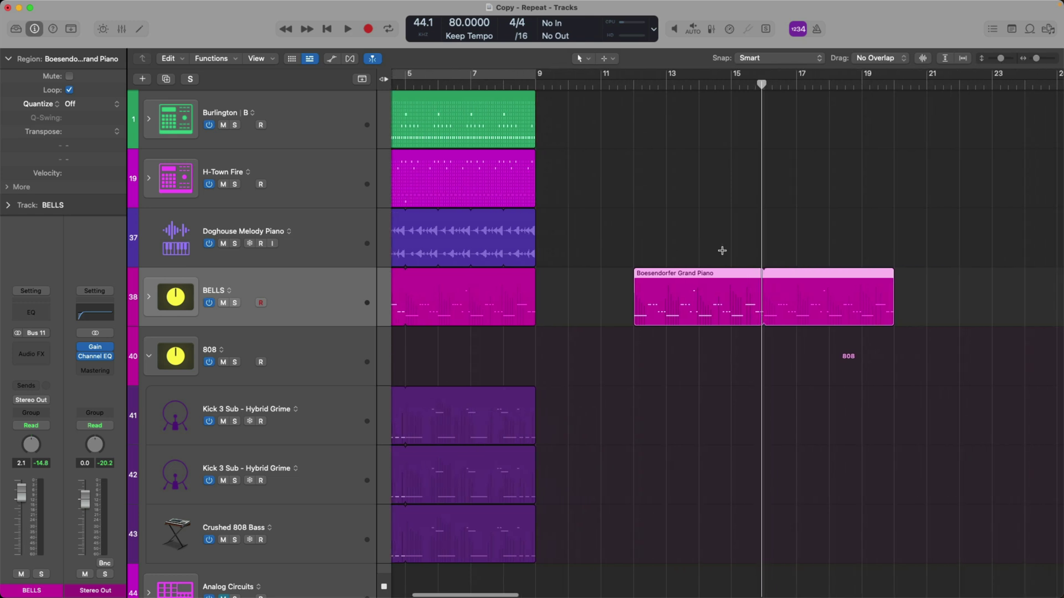
# - Paste another Boesendorfer copy at bar 21 and zoom out to see all copies
pyautogui.click(913, 310)
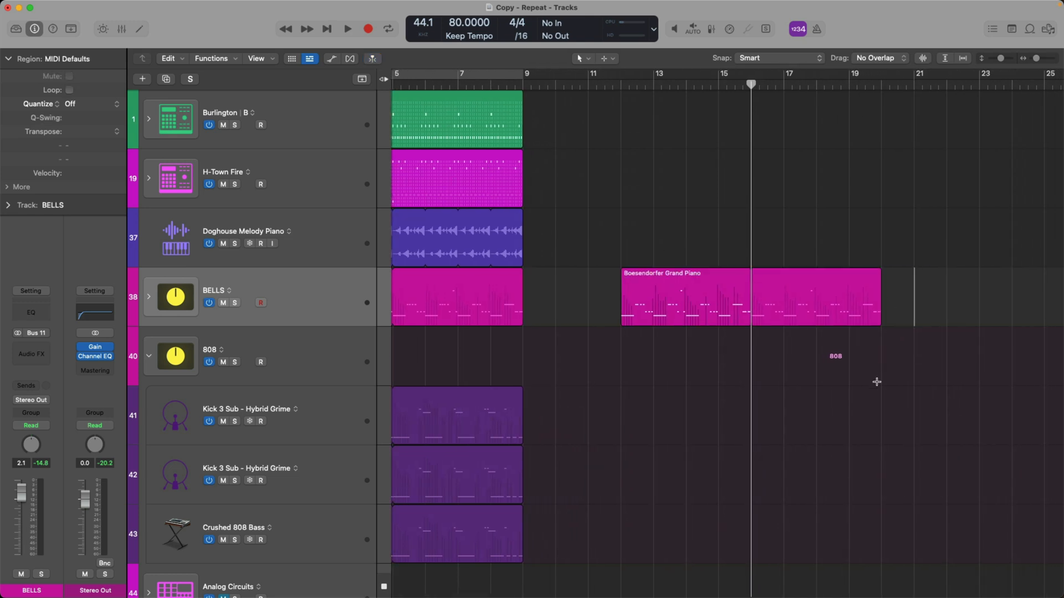
pyautogui.press('super+v')
pyautogui.press('super+Left')
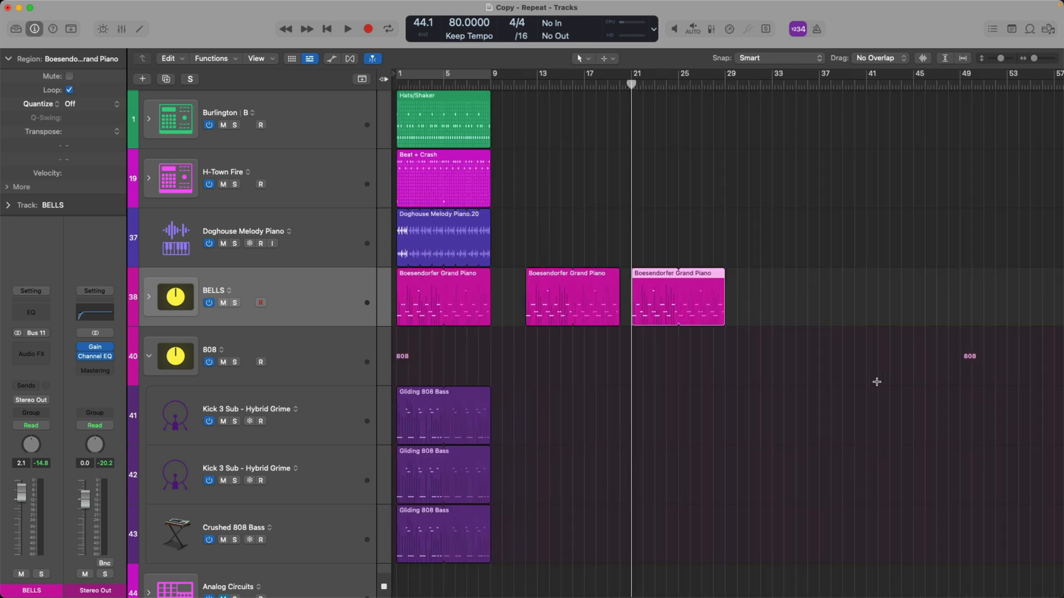
# - Paste the Boesendorfer Grand Piano region onto the H-Town Fire track at bar 21
pyautogui.click(351, 165)
pyautogui.click(420, 286)
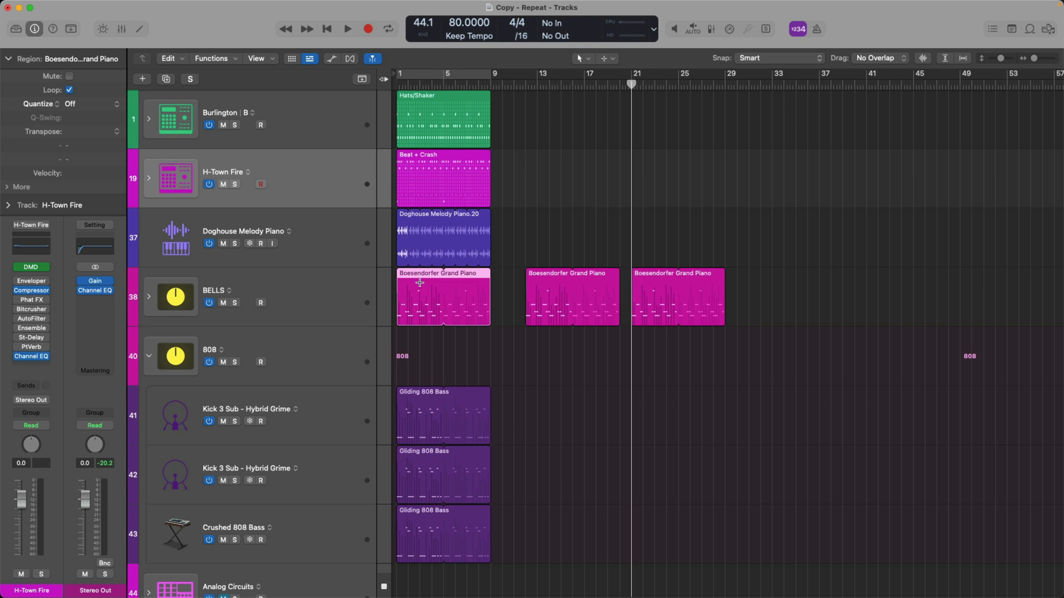
pyautogui.press('super+v')
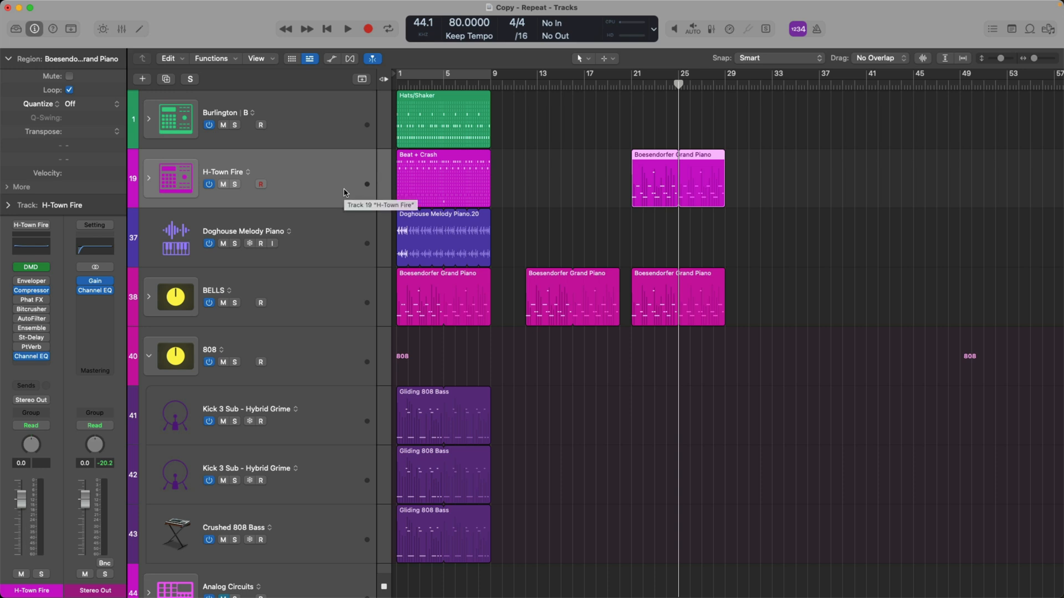
# - Select both bar-21 Boesendorfer regions and paste copies of them at bar 33
pyautogui.click(342, 284)
pyautogui.click(332, 229)
pyautogui.click(336, 342)
pyautogui.click(334, 405)
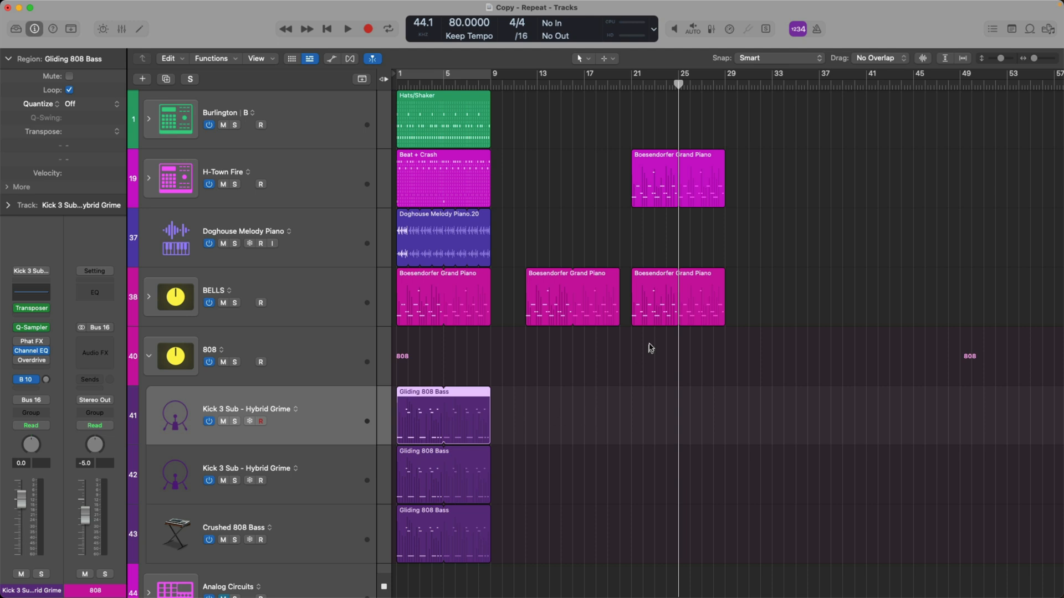
pyautogui.click(652, 317)
pyautogui.keyDown('shift'); pyautogui.click(651, 177); pyautogui.keyUp('shift')
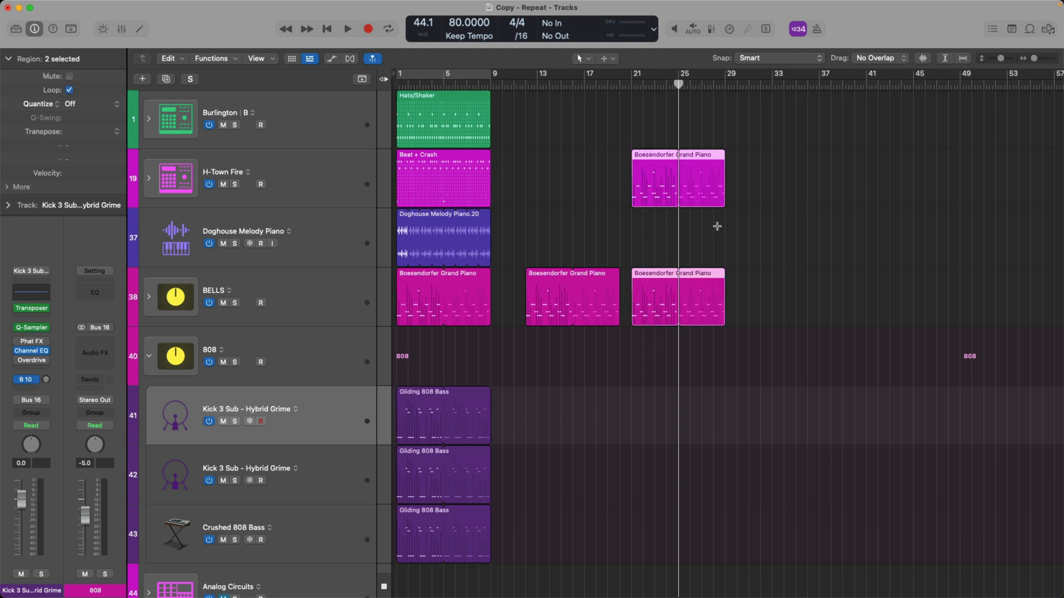
pyautogui.click(777, 84)
pyautogui.press('super+v')
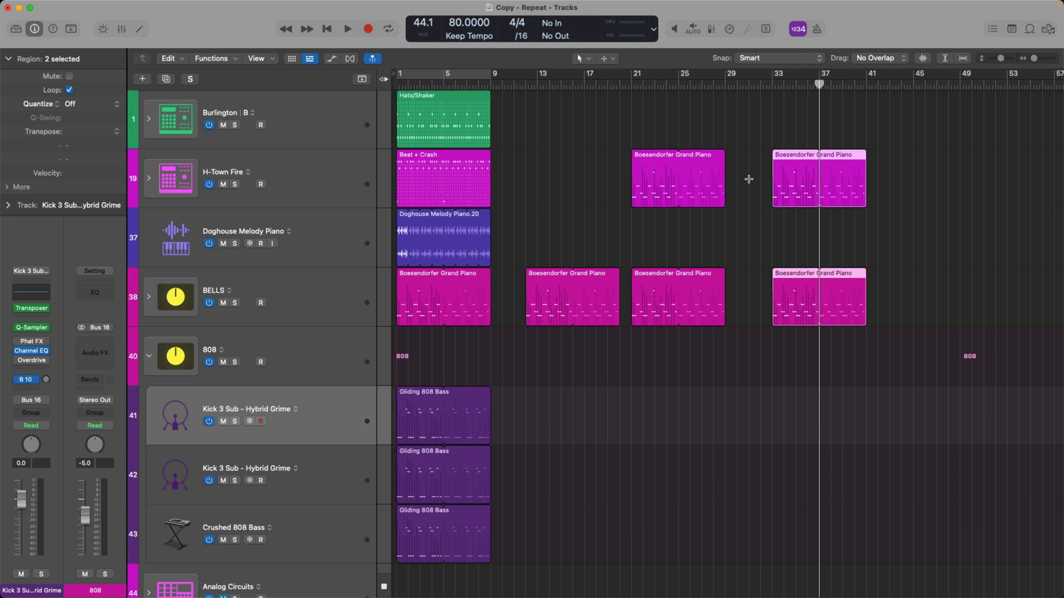
# - Paste the copied Boesendorfer cell into the empty BELLS cell in column 7
pyautogui.hotkey('alt', 'v')
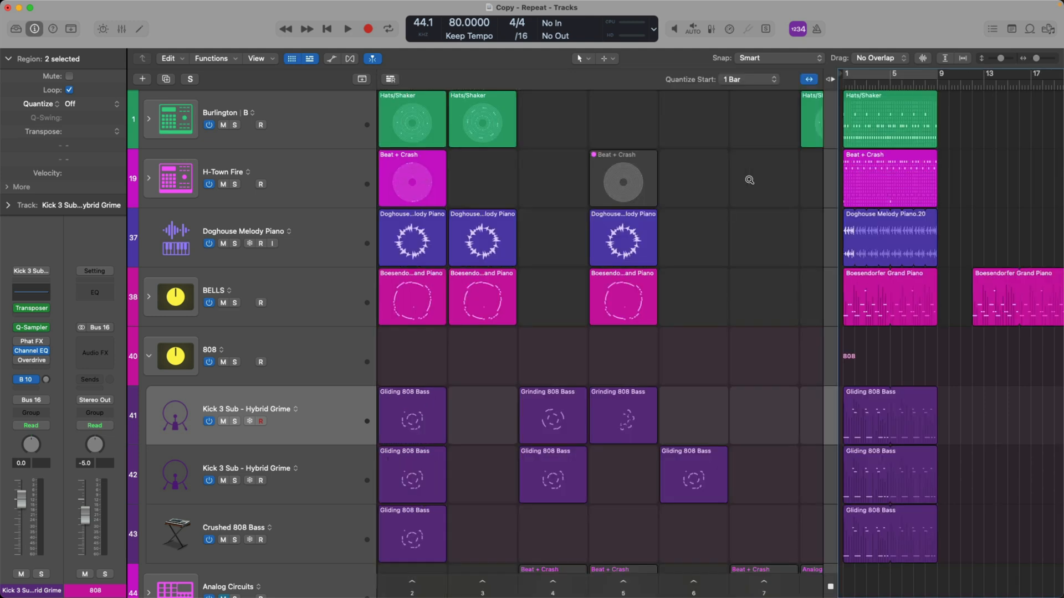
pyautogui.click(829, 79)
pyautogui.click(622, 275)
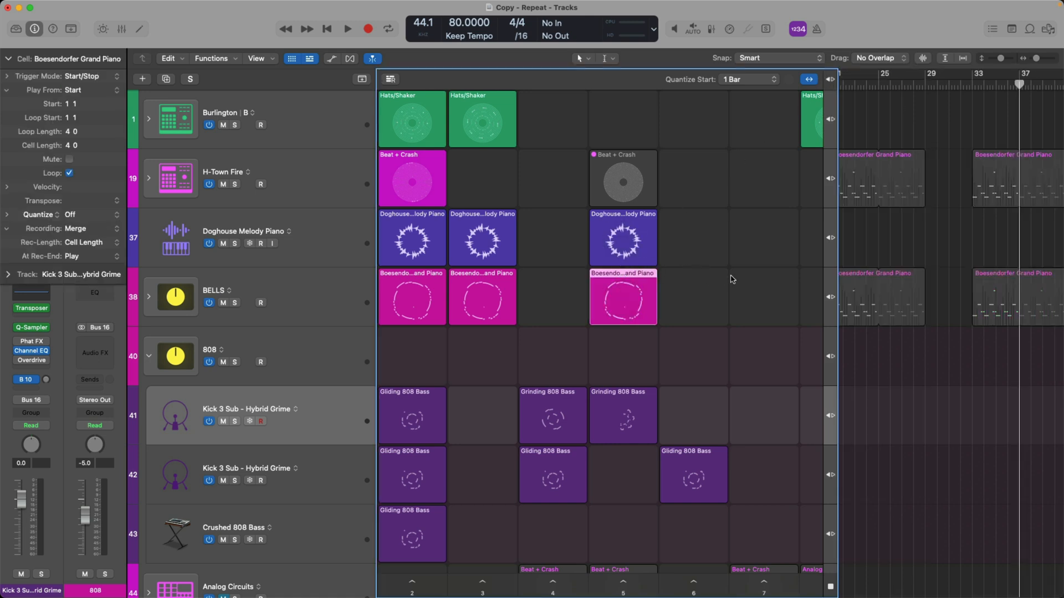
pyautogui.click(750, 275)
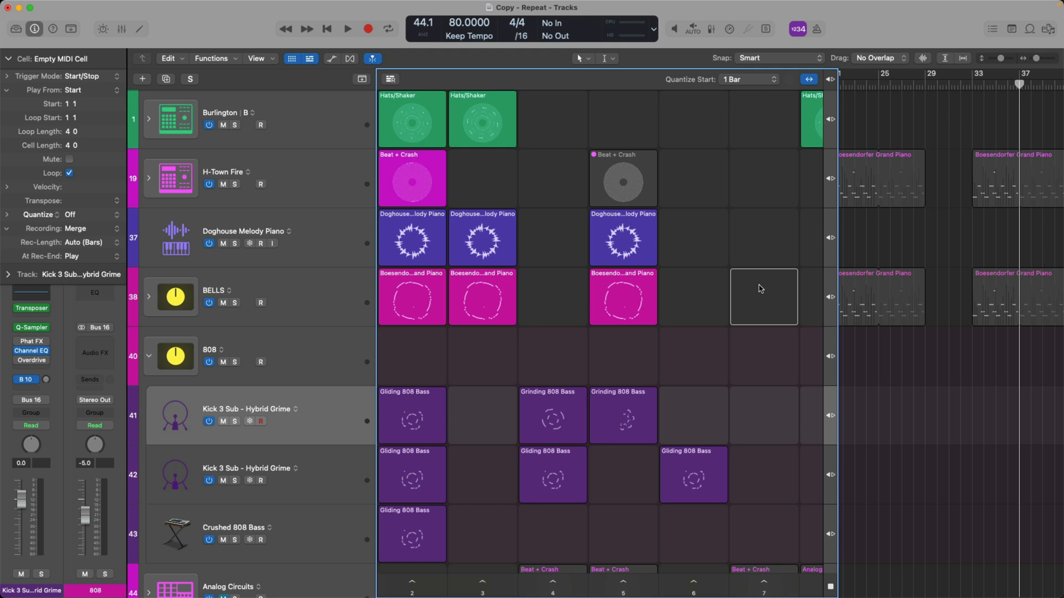
pyautogui.press('super+v')
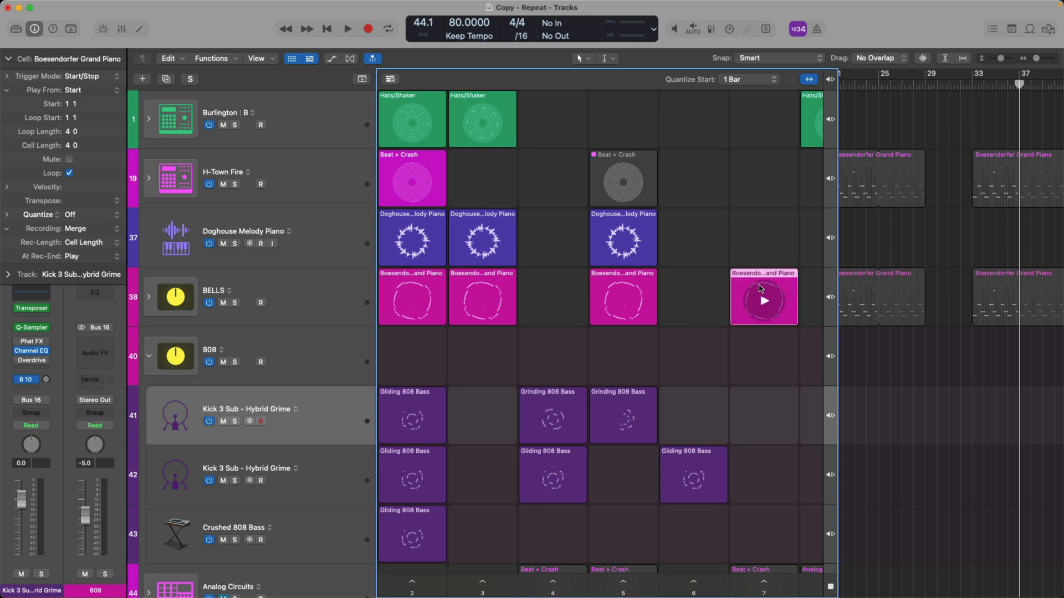
pyautogui.scroll(-2, 759, 289)
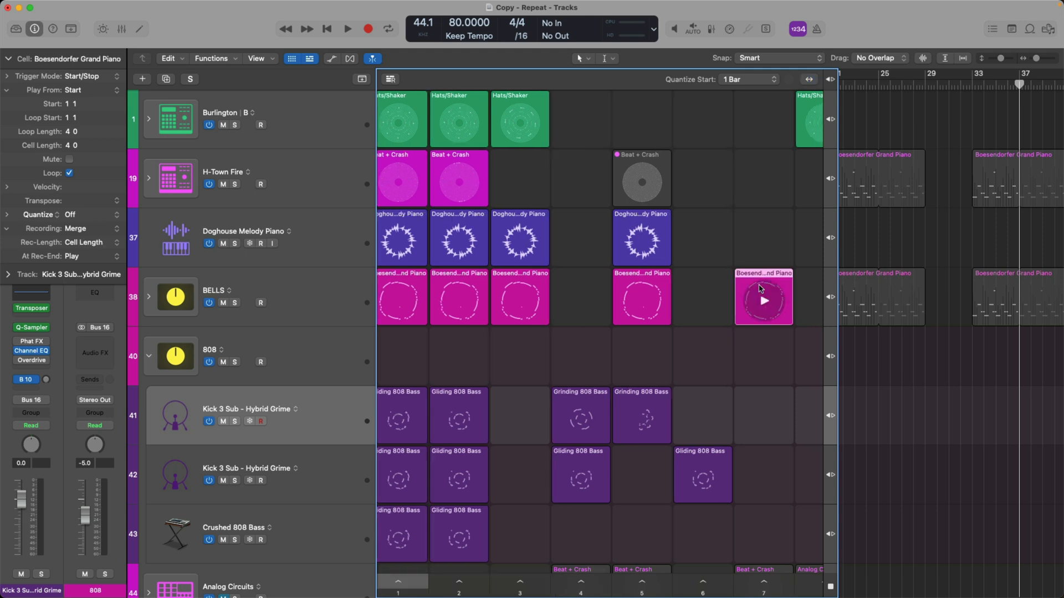
# - Duplicate column 5's Doghouse and Boesendorfer cells into column 6 via right-click Paste
pyautogui.moveTo(684, 214); pyautogui.dragTo(677, 261)
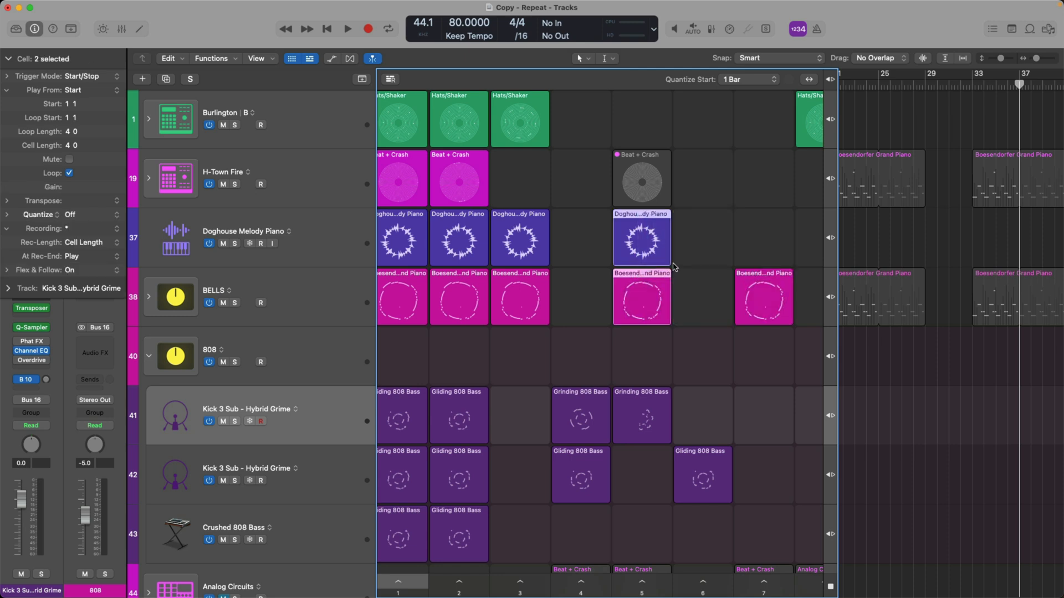
pyautogui.rightClick(701, 218)
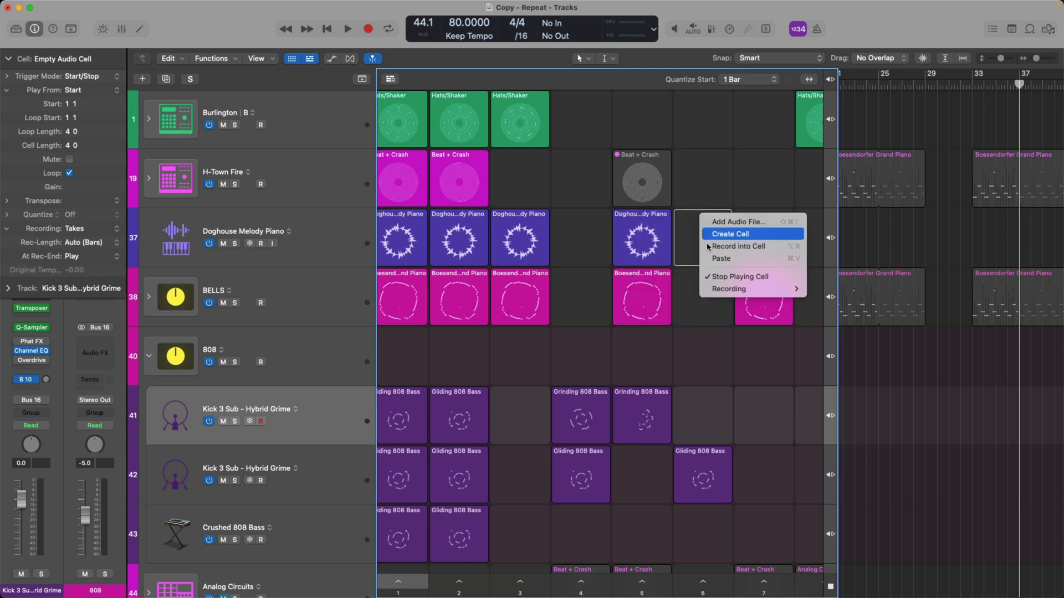
pyautogui.click(721, 258)
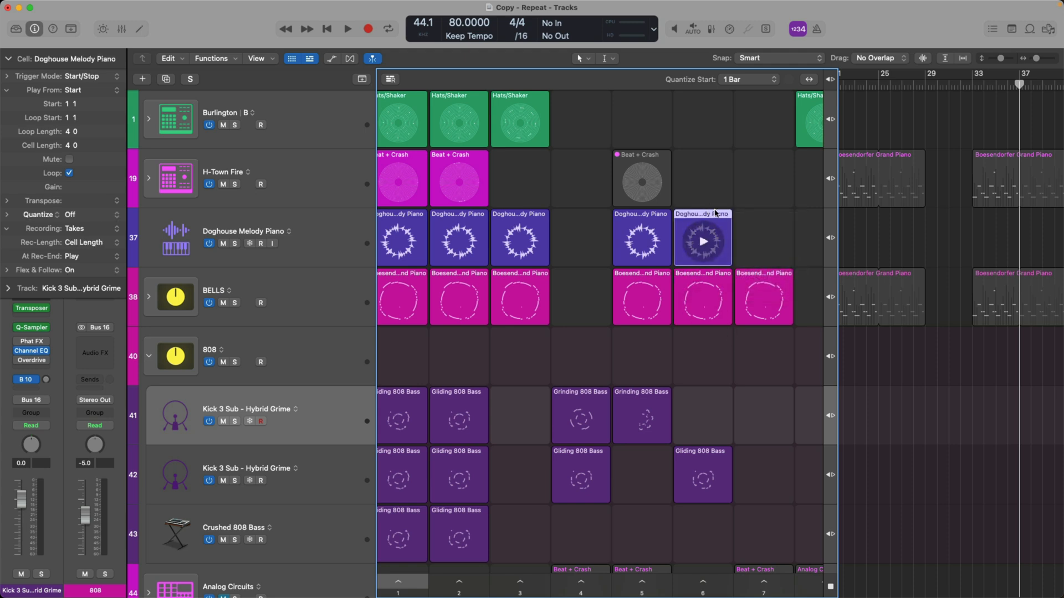
# - Hide the Live Loops grid and delete the five later Boesendorfer regions
pyautogui.hotkey('alt', 'v')
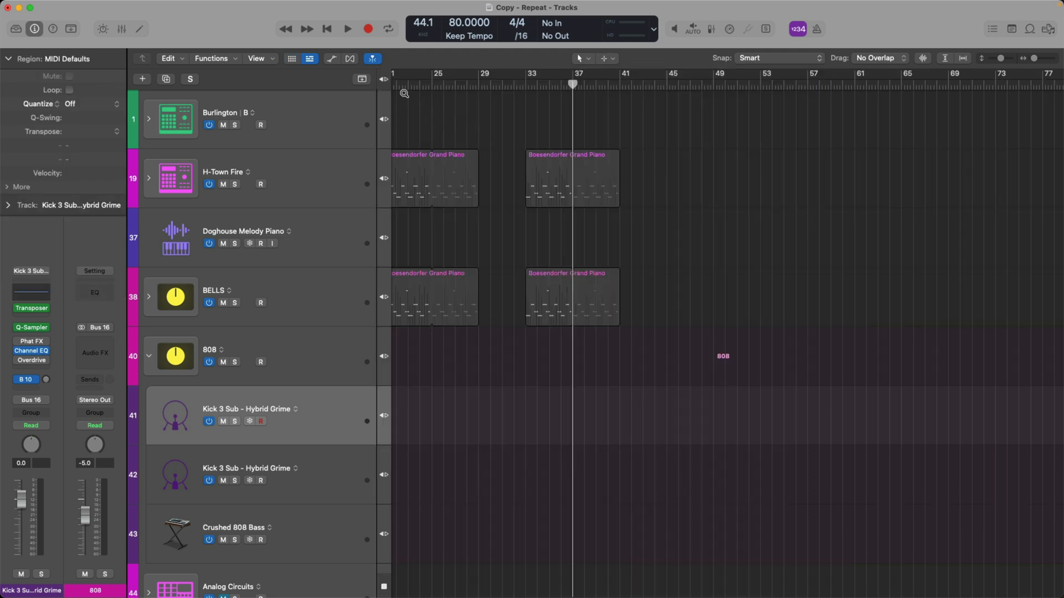
pyautogui.click(391, 83)
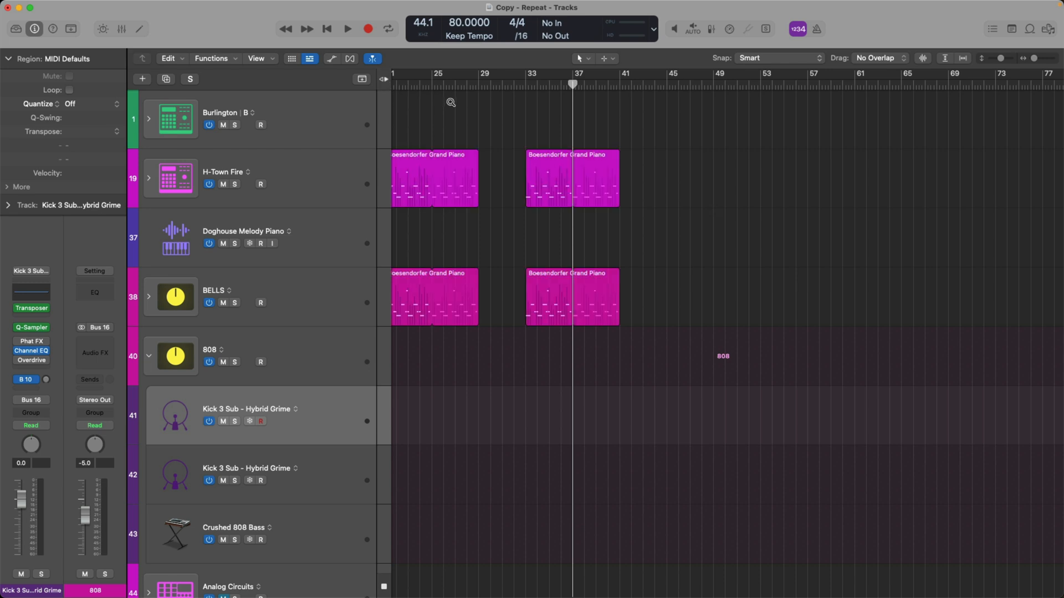
pyautogui.press('Return')
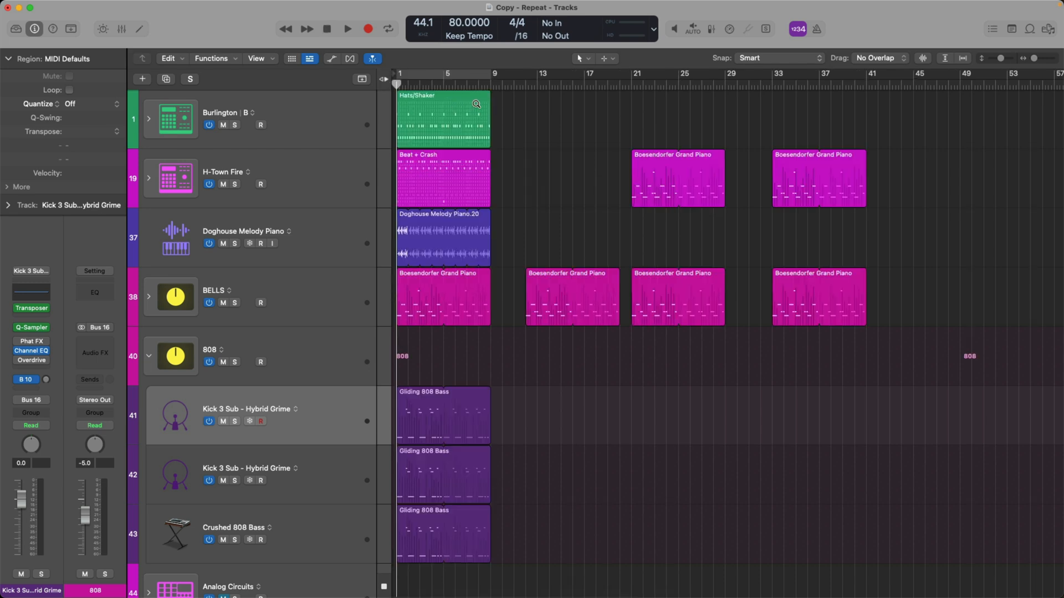
pyautogui.moveTo(528, 158); pyautogui.dragTo(835, 293)
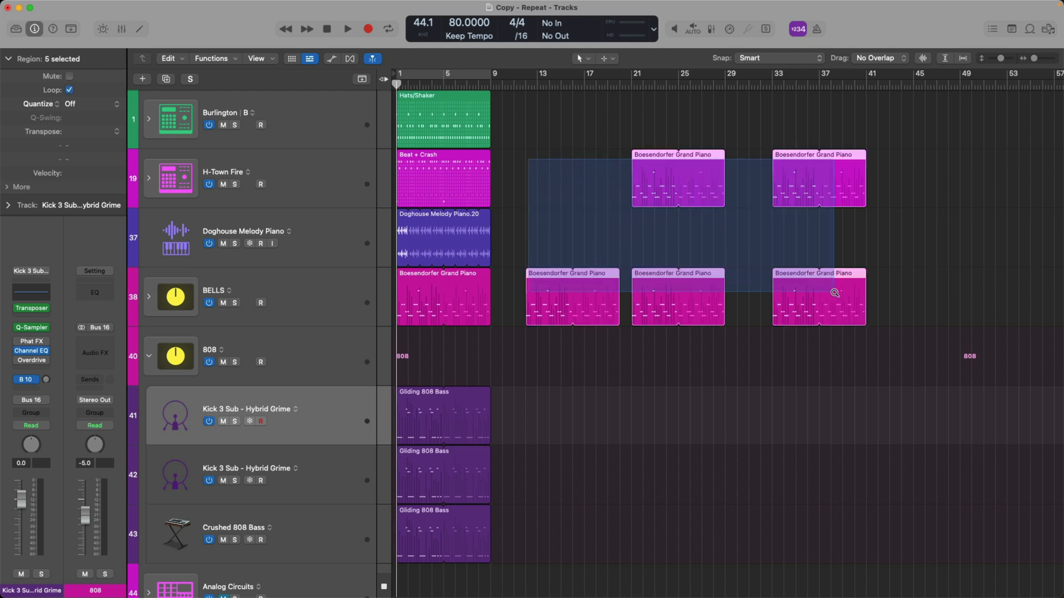
pyautogui.press('Delete')
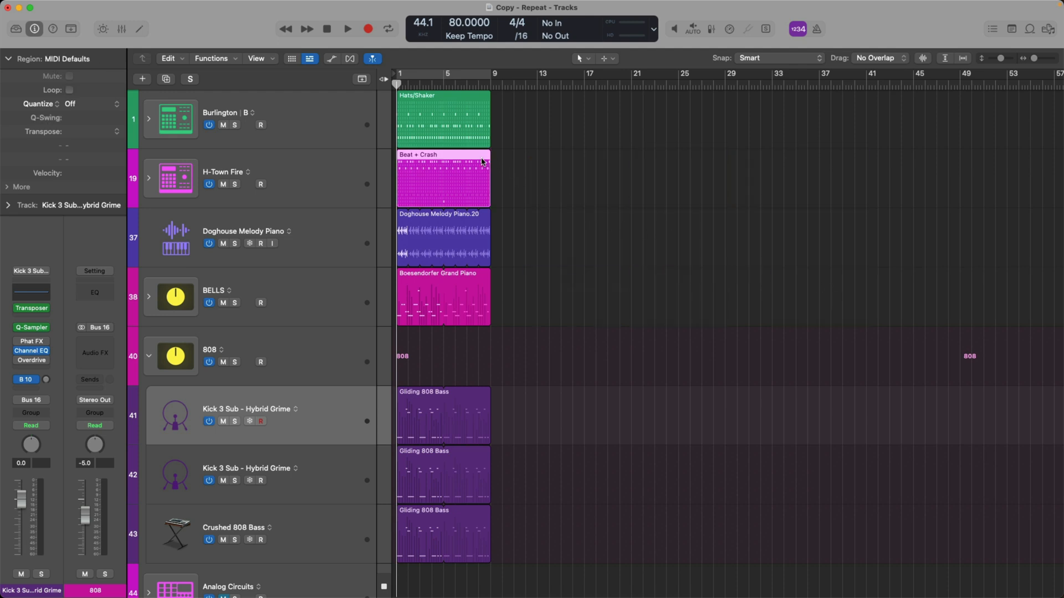
# - Repeat the Beat + Crash region twice with Cmd-R so three copies sit in a row
pyautogui.click(482, 163)
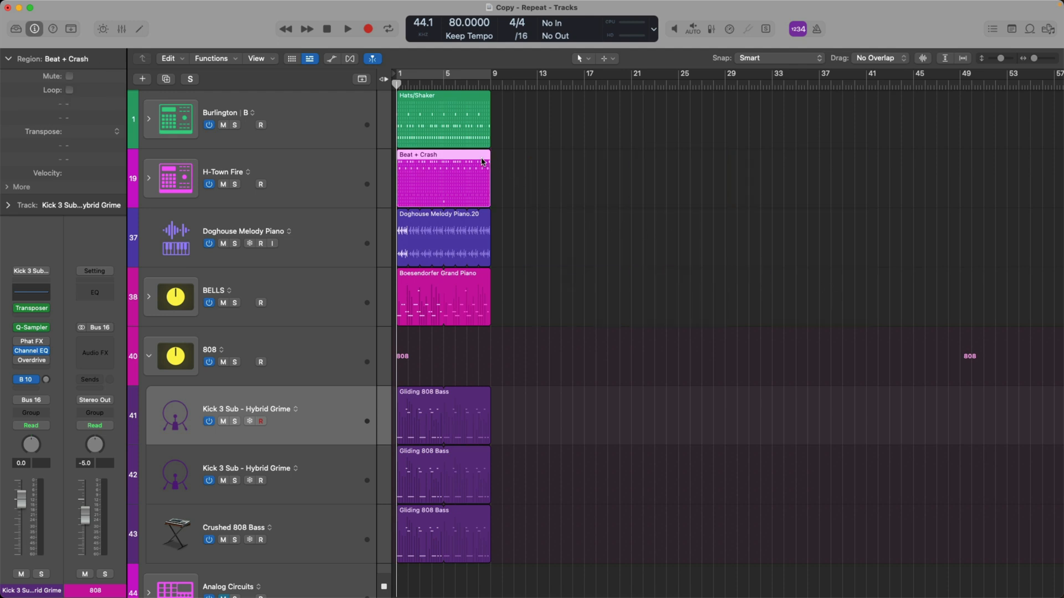
pyautogui.press('super+r')
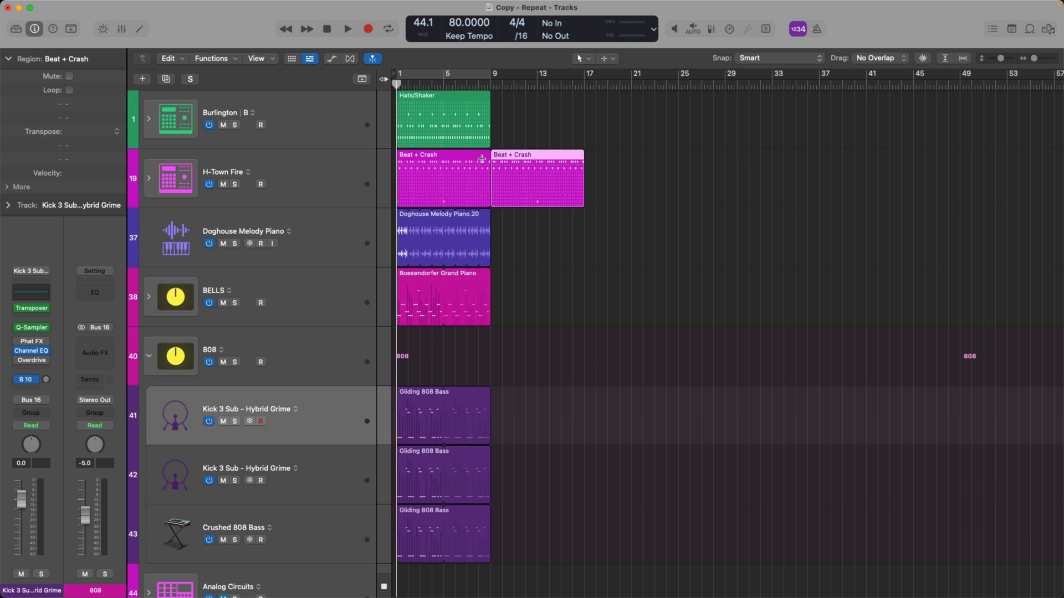
pyautogui.press('super+r')
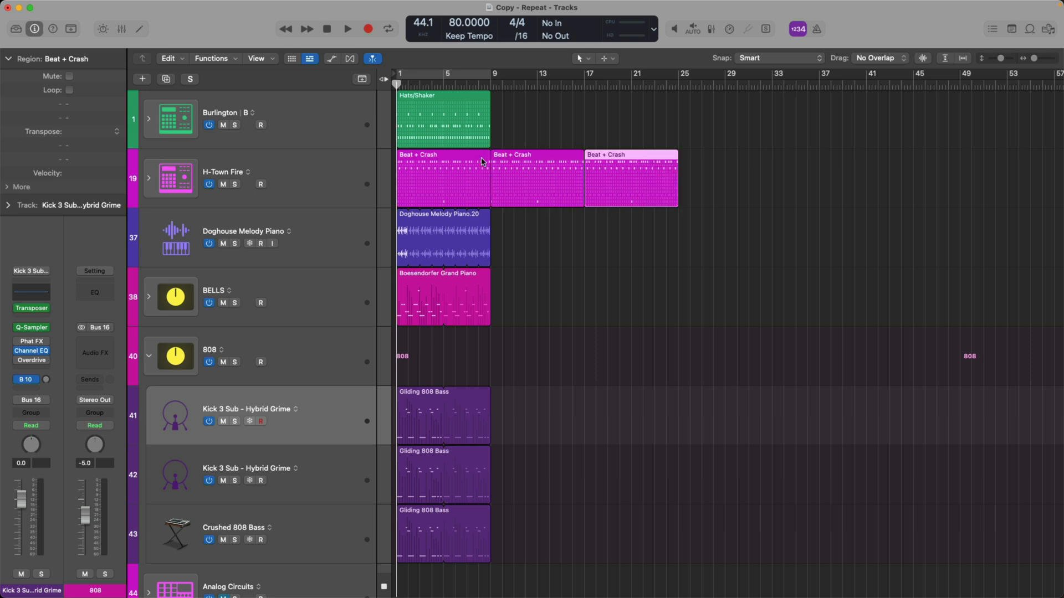
# - Trim the second and third Beat + Crash copies to start at bars 13 and 21
pyautogui.click(507, 160)
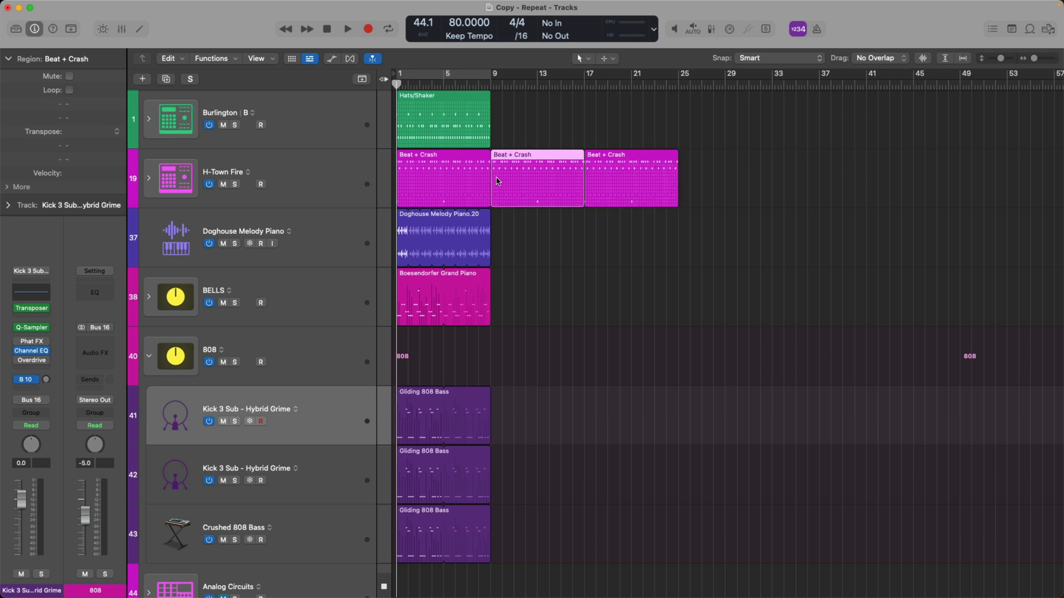
pyautogui.moveTo(489, 198); pyautogui.dragTo(538, 197)
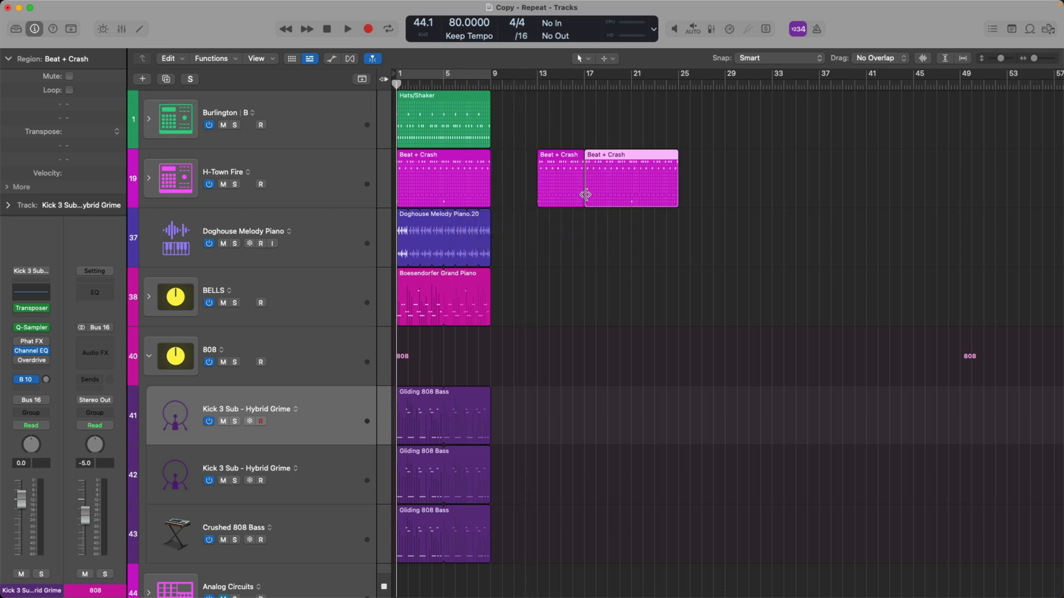
pyautogui.moveTo(586, 193); pyautogui.dragTo(634, 193)
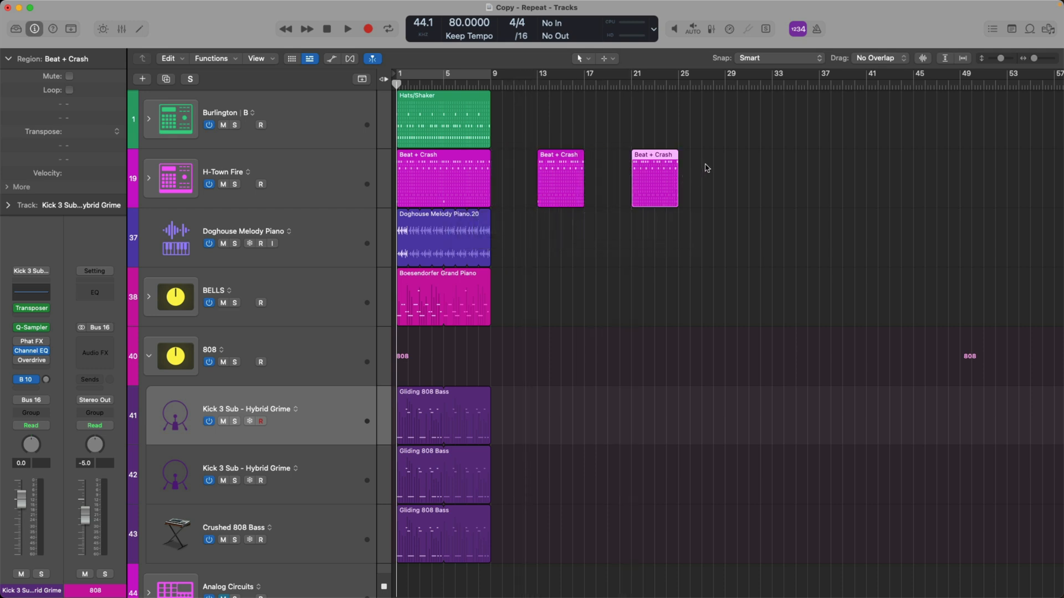
pyautogui.moveTo(706, 163); pyautogui.dragTo(409, 167)
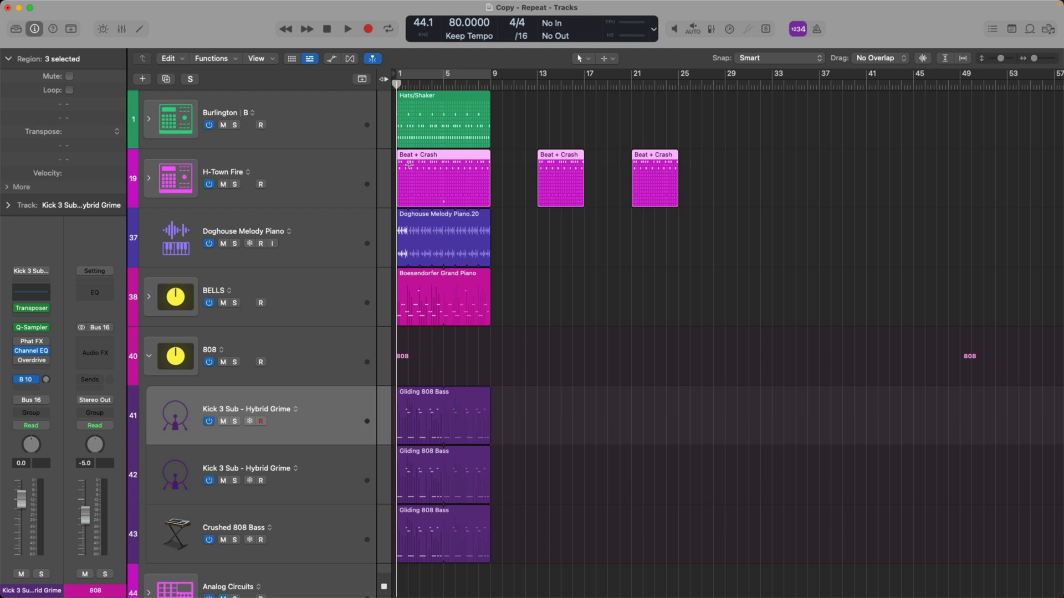
# - Repeat the three Beat + Crash regions again and select all the later copies
pyautogui.press('super+r')
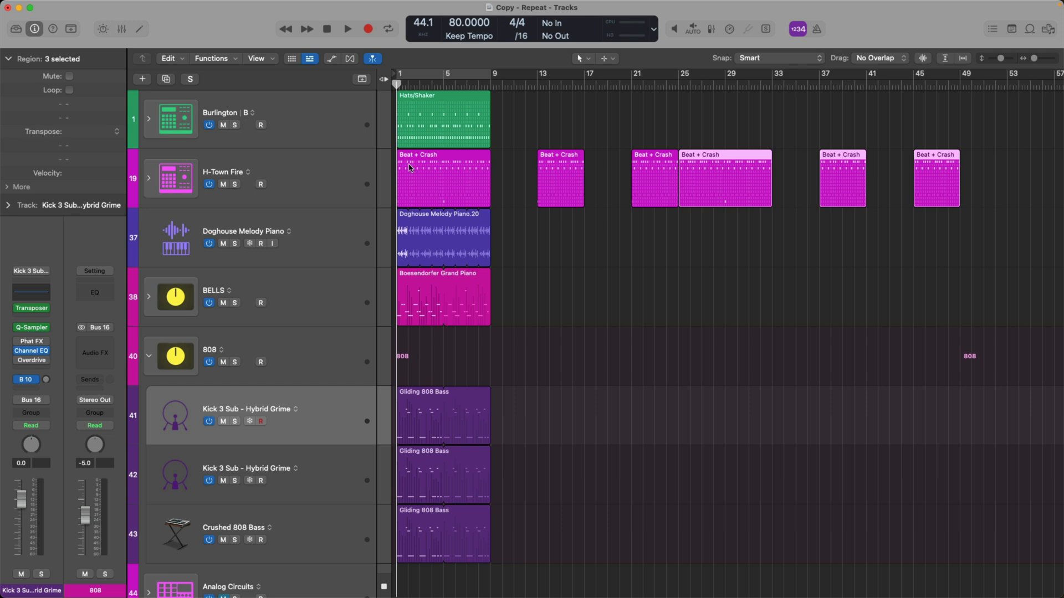
pyautogui.moveTo(513, 163); pyautogui.dragTo(983, 173)
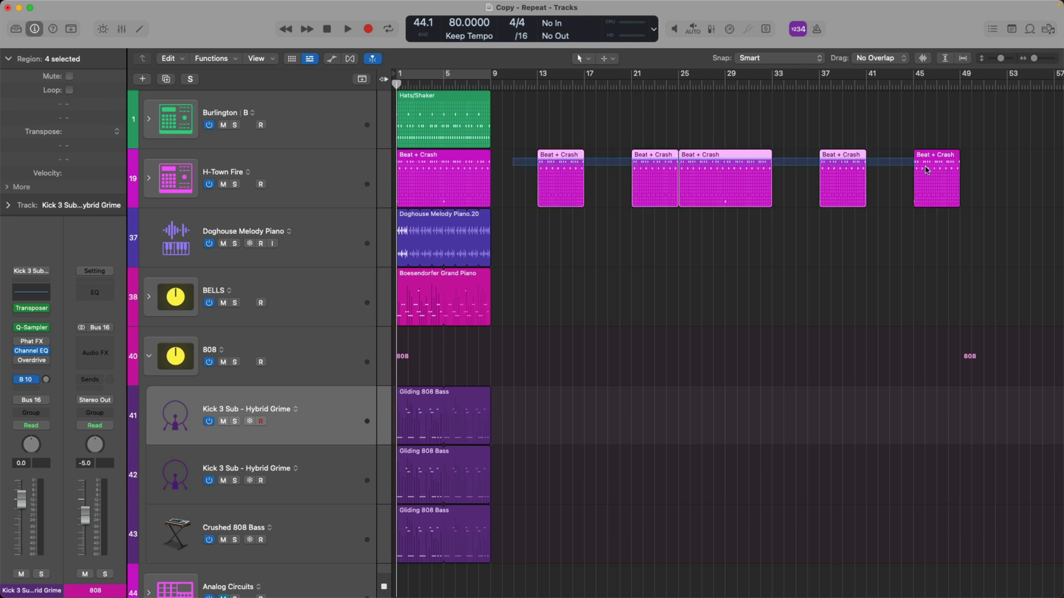
# - Delete the Beat + Crash repeats, then marquee the Beat + Crash section and repeat it to bars 17–25
pyautogui.press('Delete')
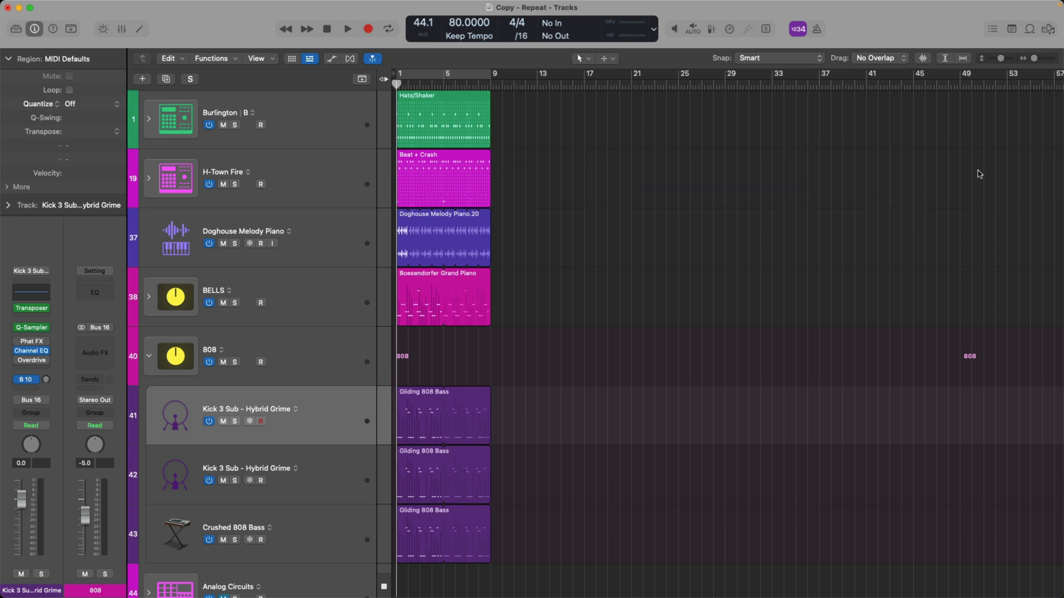
pyautogui.moveTo(585, 178); pyautogui.dragTo(397, 193)
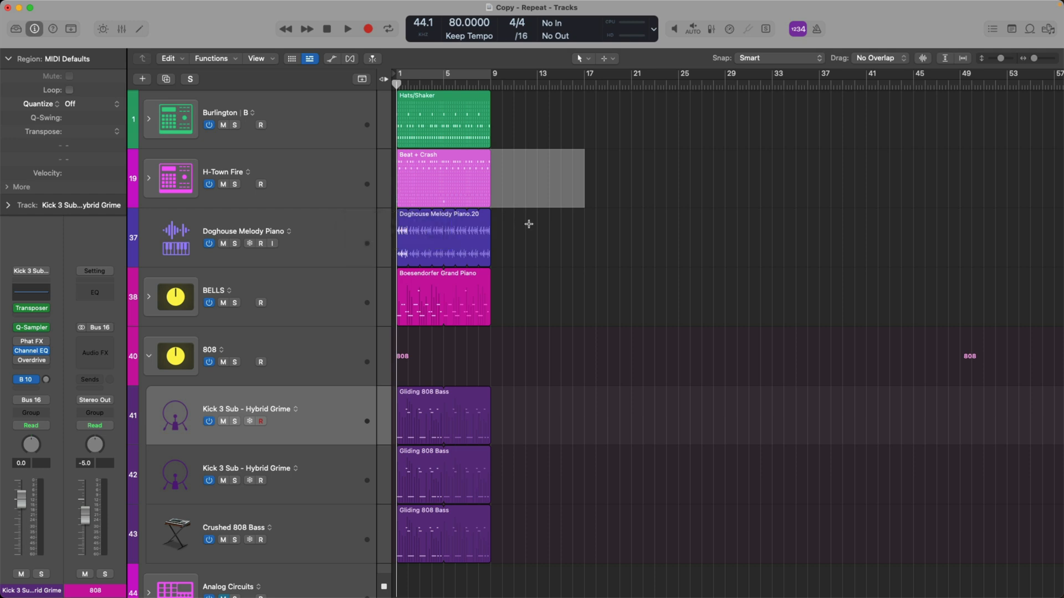
pyautogui.press('cmd+r')
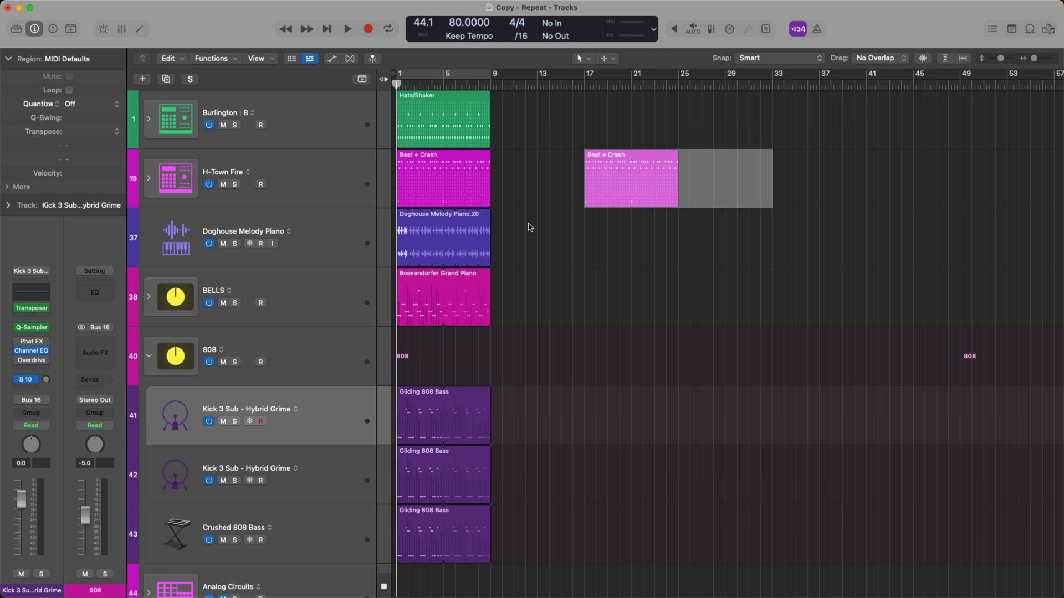
# - Option-drag copies of Doghouse Melody Piano and both Gliding 808 Bass regions to around bars 12–18, then mark a range across tracks from bar 13
pyautogui.moveTo(407, 220); pyautogui.dragTo(562, 239)
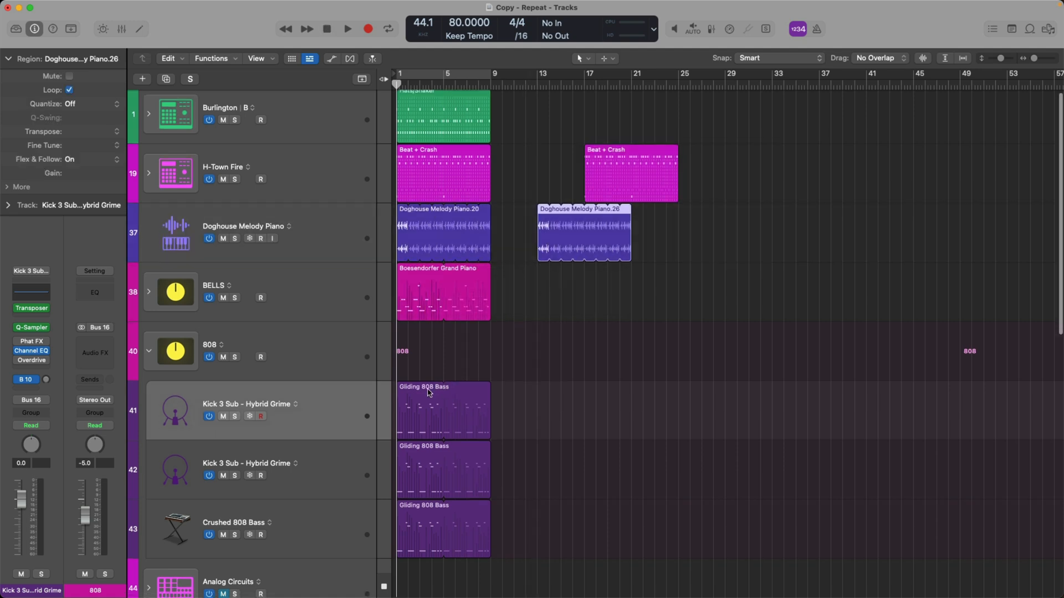
pyautogui.keyDown('alt'); pyautogui.moveTo(428, 392); pyautogui.dragTo(639, 399); pyautogui.keyUp('alt')
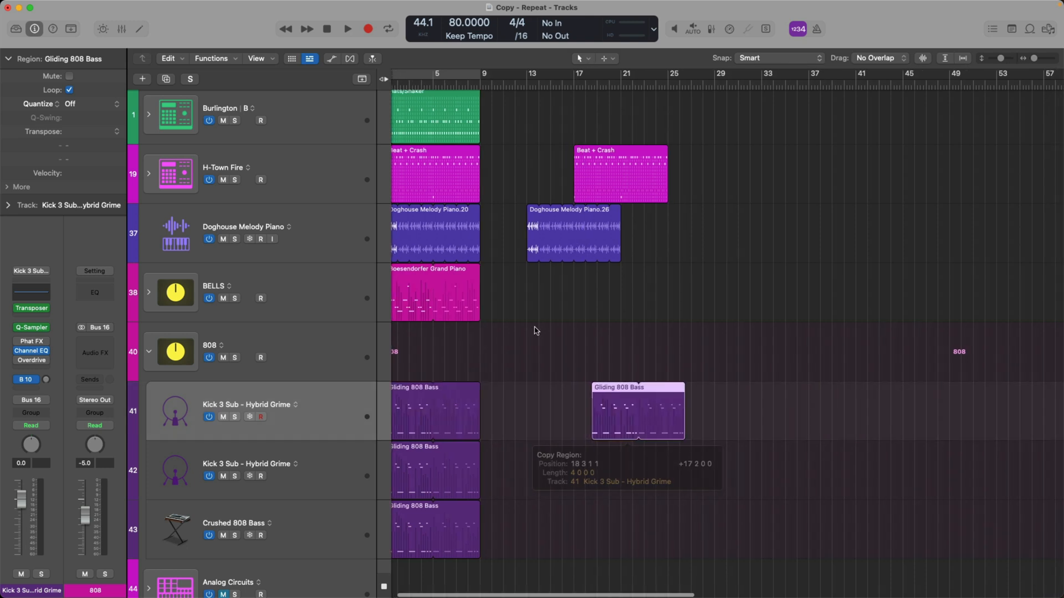
pyautogui.keyDown('alt'); pyautogui.moveTo(436, 469); pyautogui.dragTo(567, 470); pyautogui.keyUp('alt')
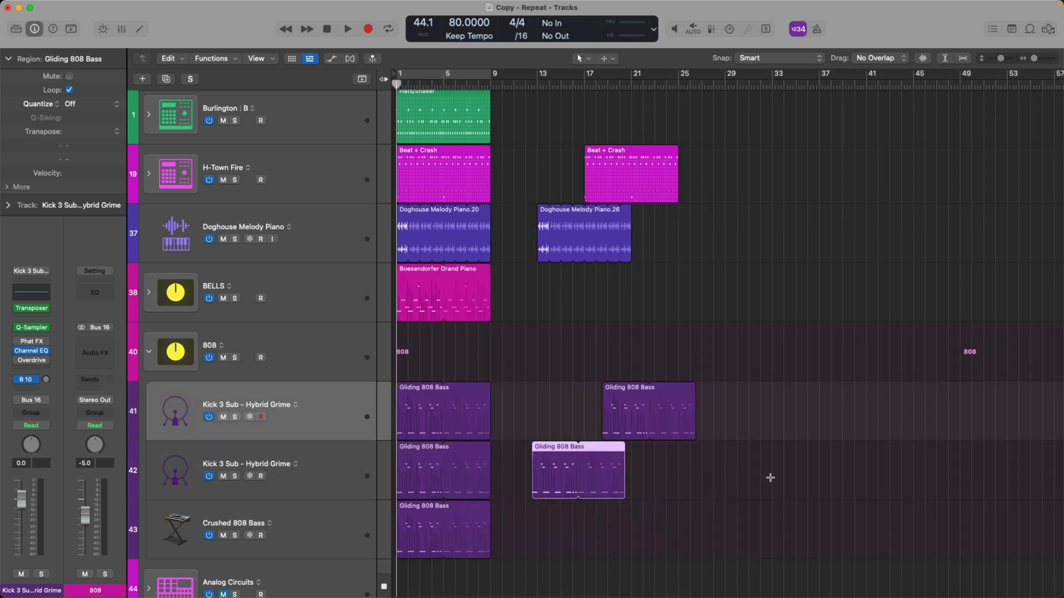
pyautogui.moveTo(782, 498)
pyautogui.mouseDown()
pyautogui.moveTo(601, 219)
pyautogui.moveTo(550, 177)
pyautogui.mouseUp()
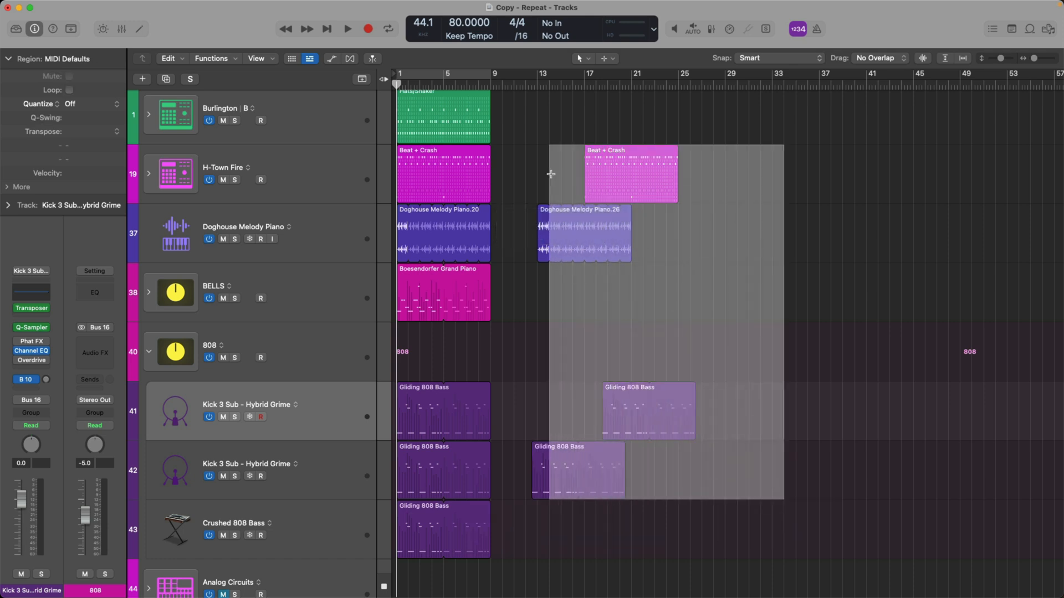
# - Repeat the marked multi-track section with regions split at its edges, then undo it
pyautogui.press('super+c')
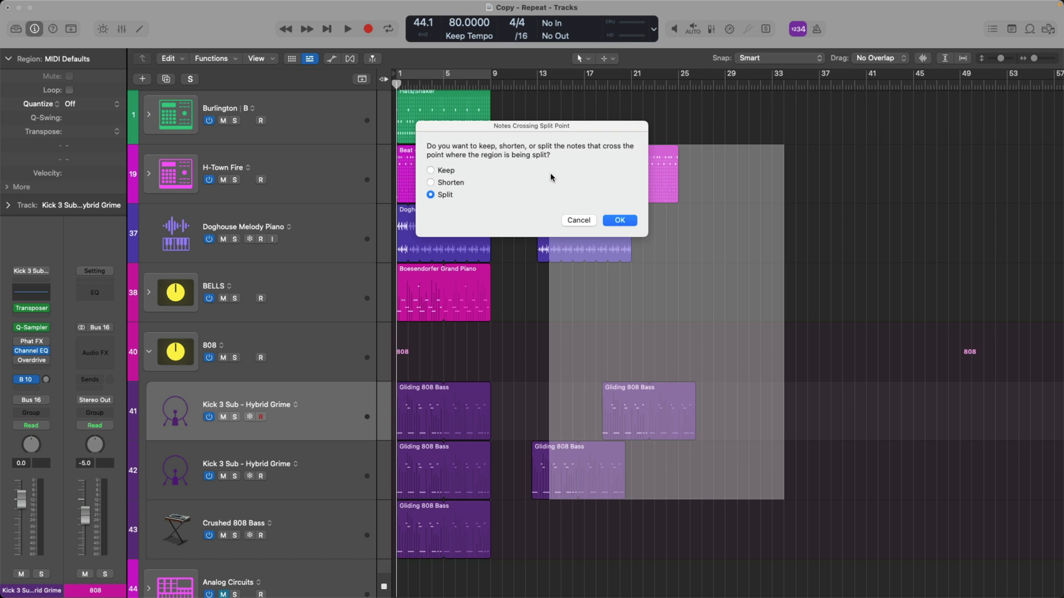
pyautogui.click(619, 221)
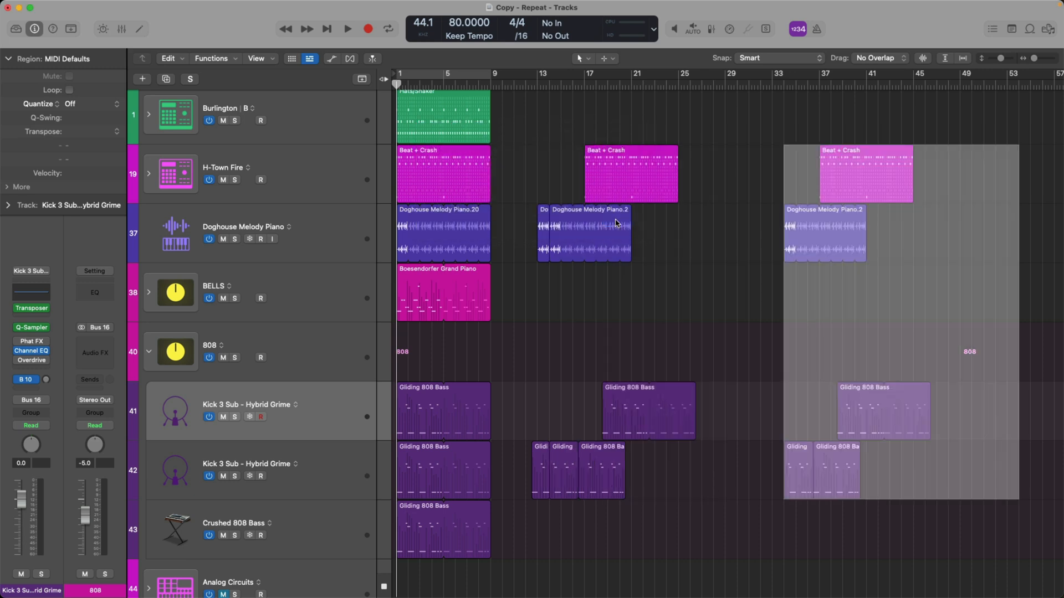
pyautogui.press('super+z')
# - Repeat the section again choosing Keep for notes crossing the split point
pyautogui.press('super+v')
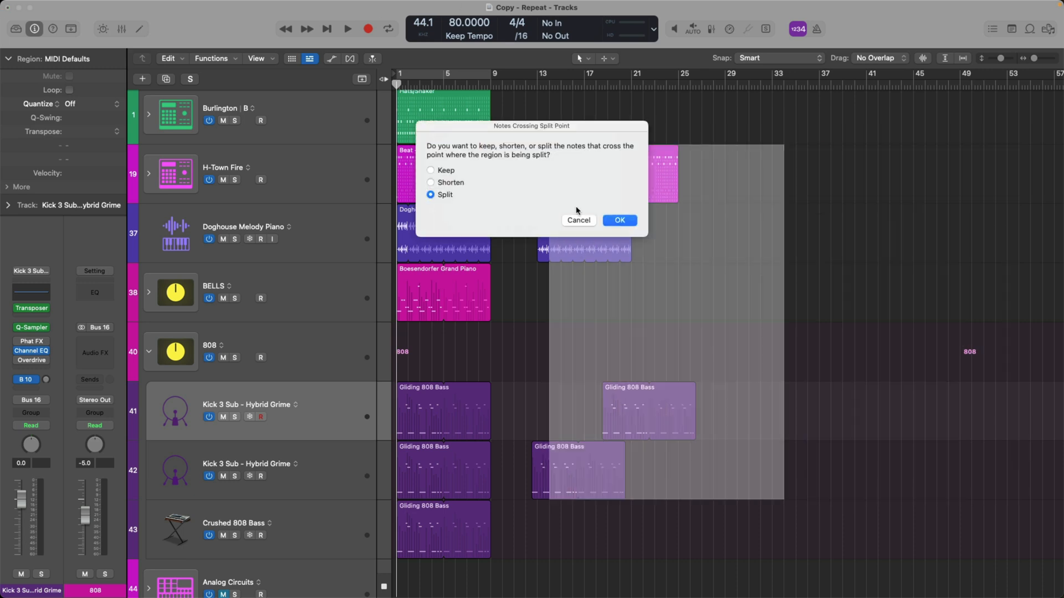
pyautogui.click(431, 170)
pyautogui.press('Return')
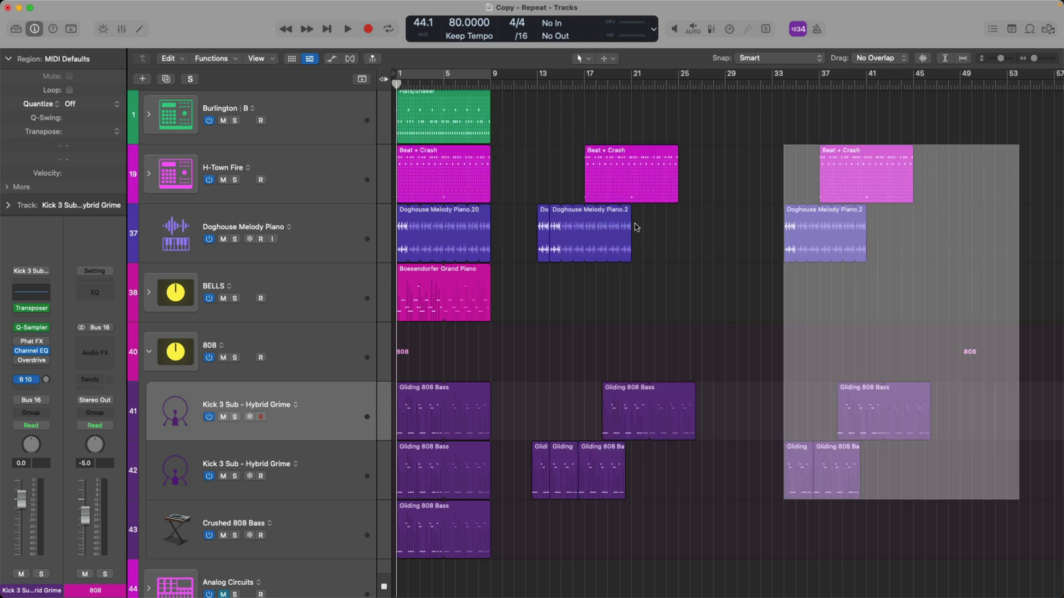